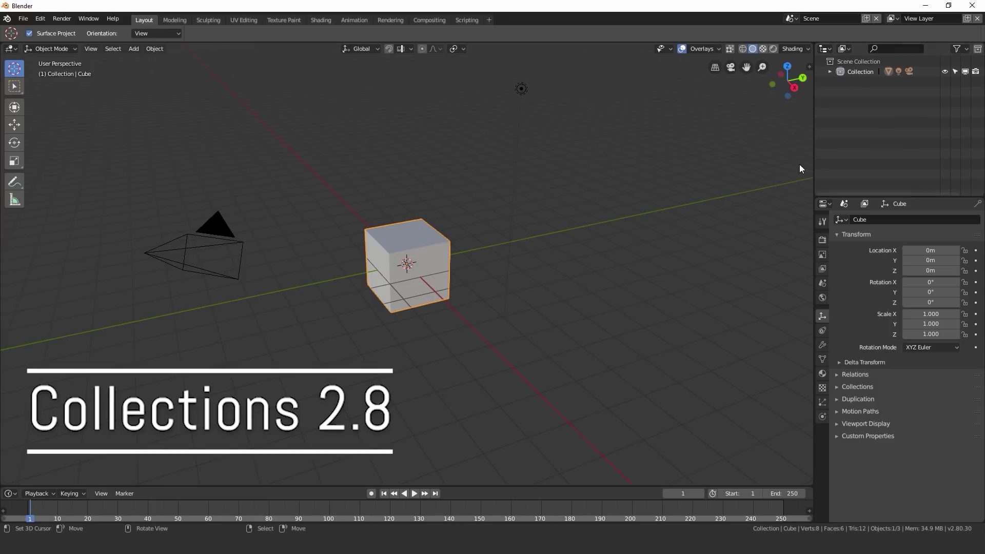
Expand Collection in the outliner to list Camera, Cube and Lamp while orbiting around the cube.
{"action": "middle_click_drag", "start_coordinate": [556, 230], "coordinate": [463, 254]}
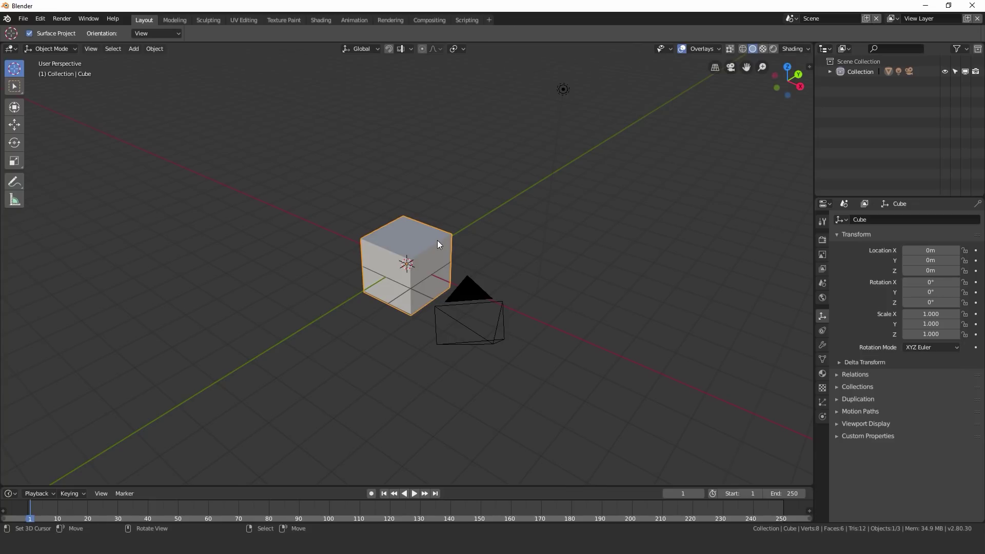
{"action": "middle_click_drag", "start_coordinate": [420, 240], "coordinate": [492, 211]}
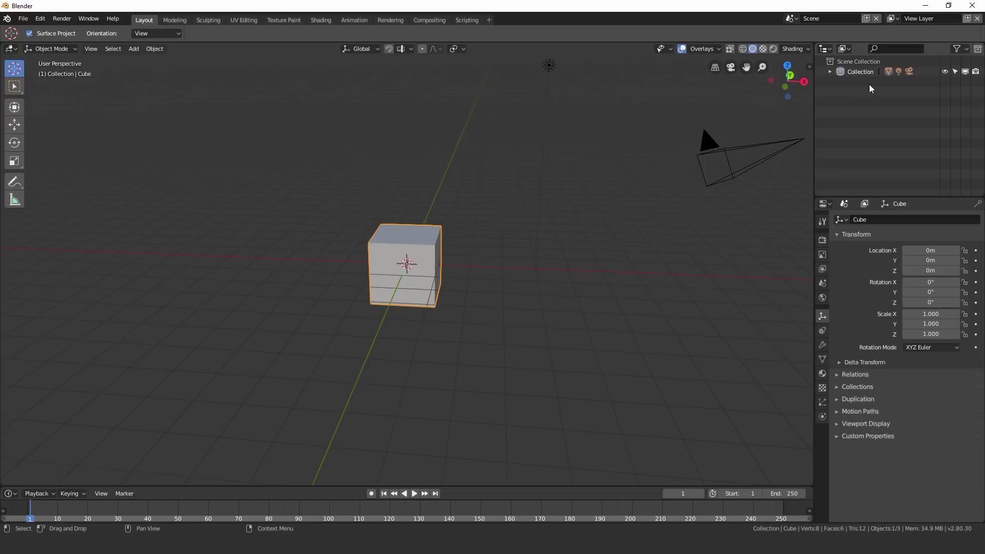
{"action": "left_click", "coordinate": [830, 72]}
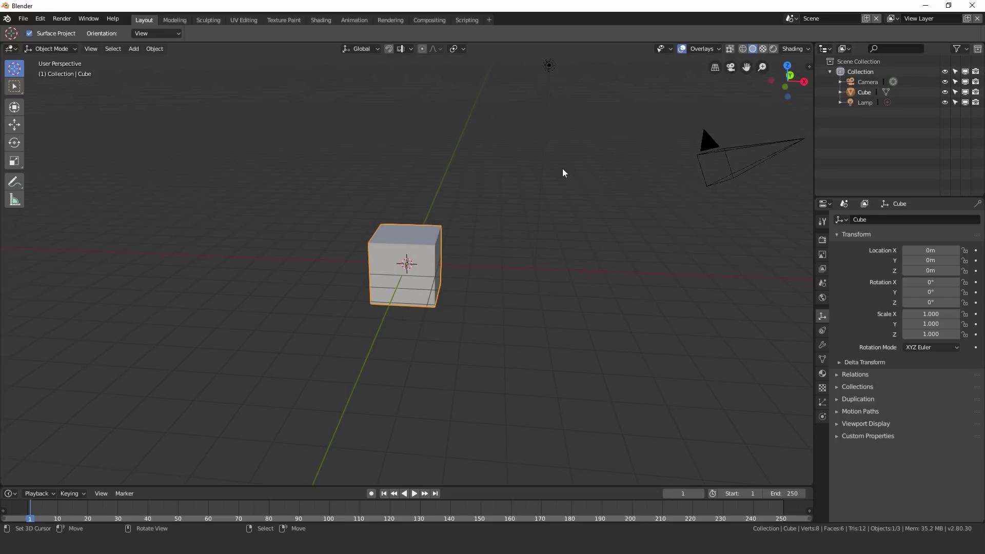
{"action": "middle_click_drag", "start_coordinate": [563, 169], "coordinate": [511, 185]}
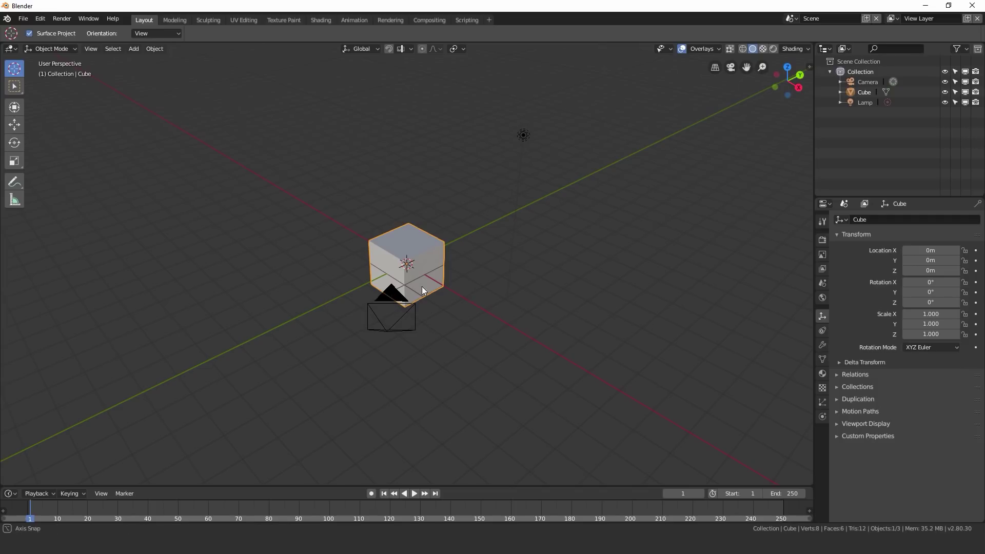
{"action": "middle_click_drag", "start_coordinate": [421, 286], "coordinate": [460, 265]}
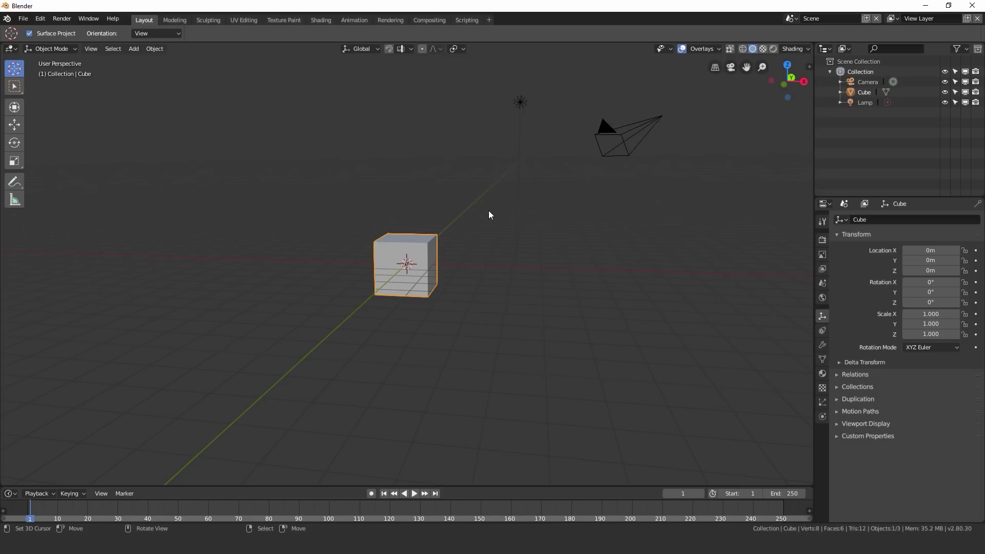
{"action": "middle_click_drag", "start_coordinate": [489, 214], "coordinate": [460, 243]}
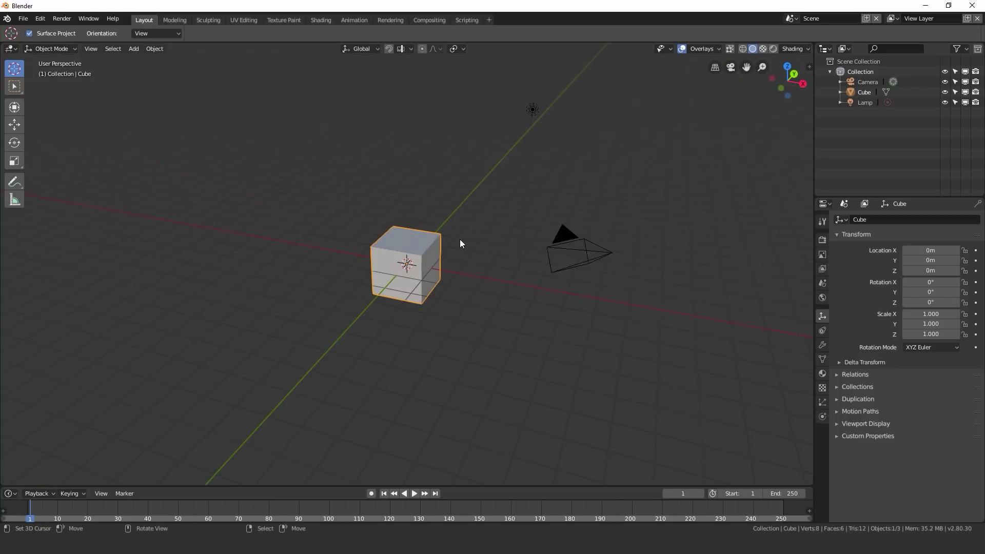
{"action": "scroll", "coordinate": [460, 239], "scroll_direction": "up", "scroll_amount": 1}
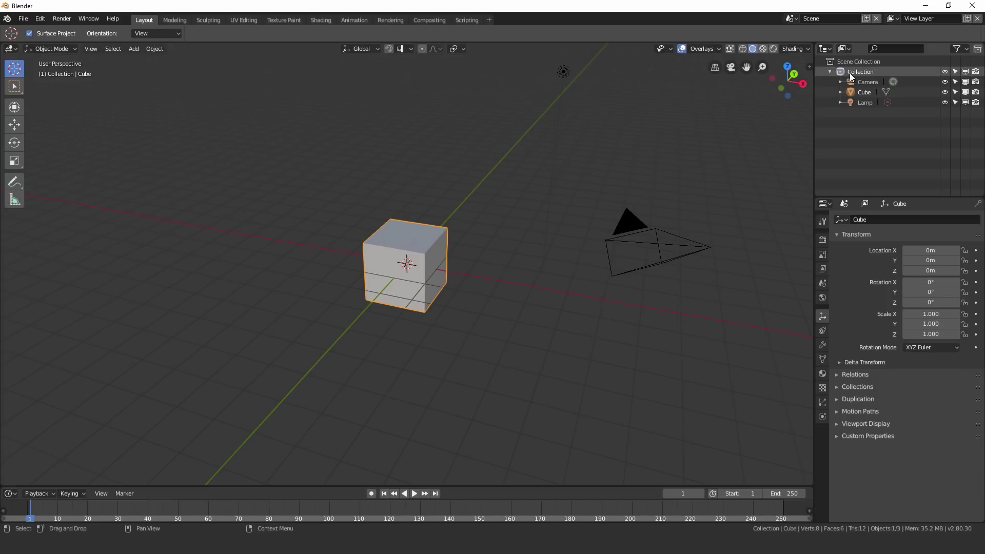
{"action": "middle_click_drag", "start_coordinate": [512, 226], "coordinate": [437, 237]}
Add a UV sphere and move it along X about 3.28 m, beside the cube.
{"action": "key", "text": "shift+a"}
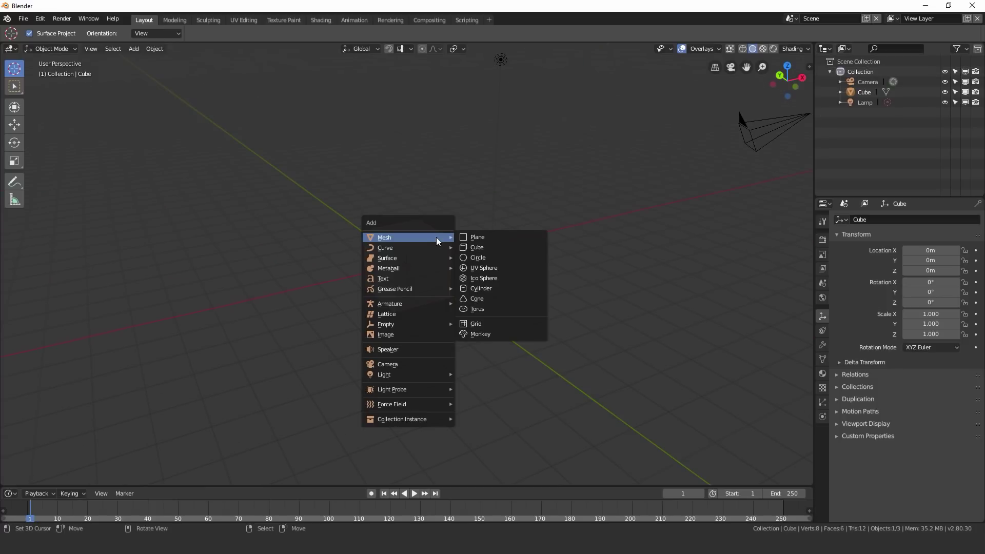
{"action": "left_click", "coordinate": [487, 269]}
{"action": "middle_click_drag", "start_coordinate": [491, 246], "coordinate": [462, 253]}
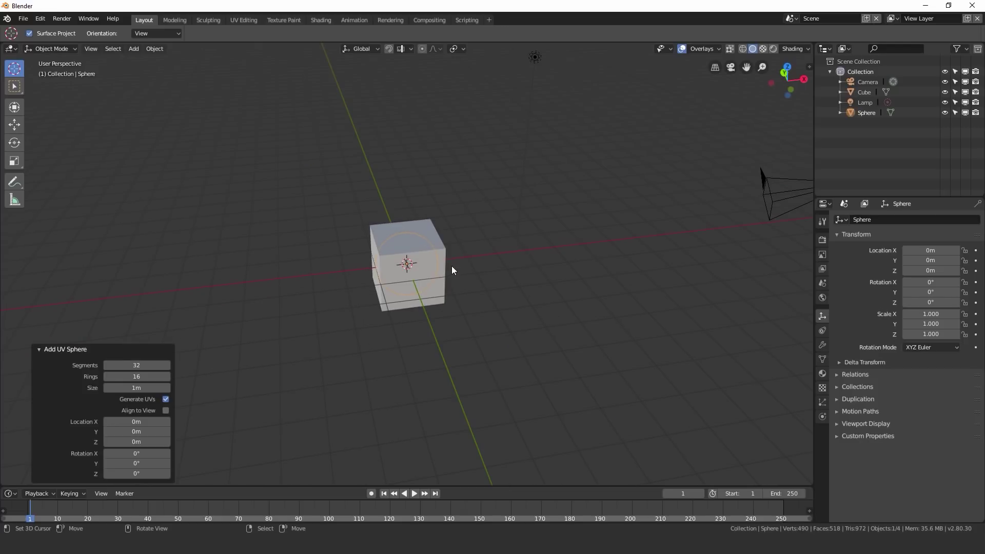
{"action": "key", "text": "g"}
{"action": "key", "text": "x"}
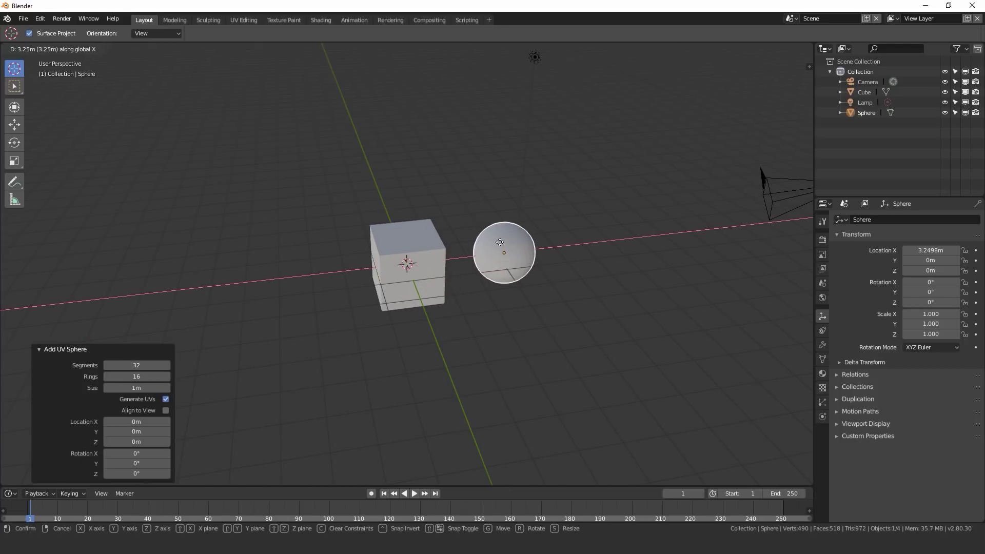
{"action": "left_click", "coordinate": [512, 232]}
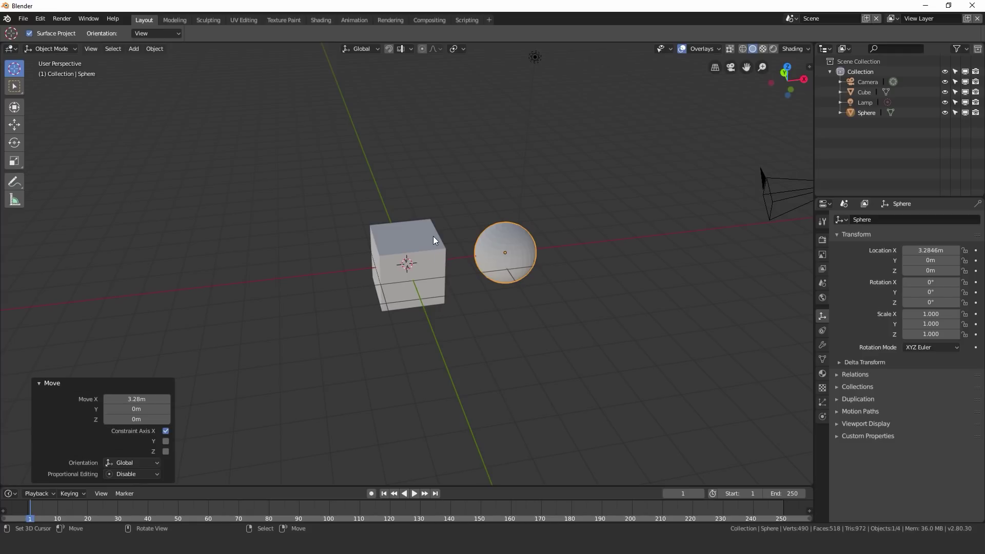
{"action": "right_click", "coordinate": [861, 131]}
{"action": "middle_click_drag", "start_coordinate": [550, 241], "coordinate": [530, 265]}
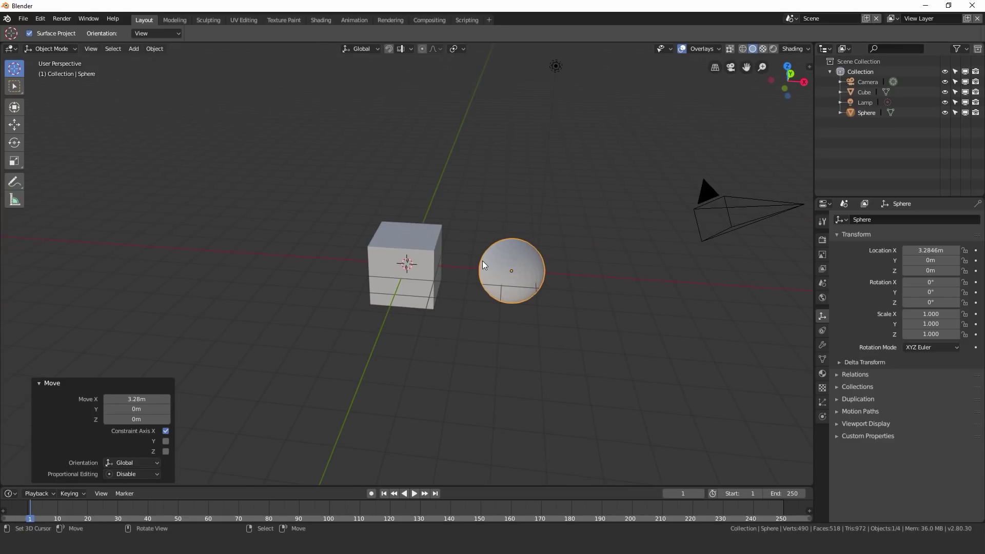
Move the sphere into a new collection named 'UV SPHERE' and expand it in the outliner.
{"action": "key", "text": "m"}
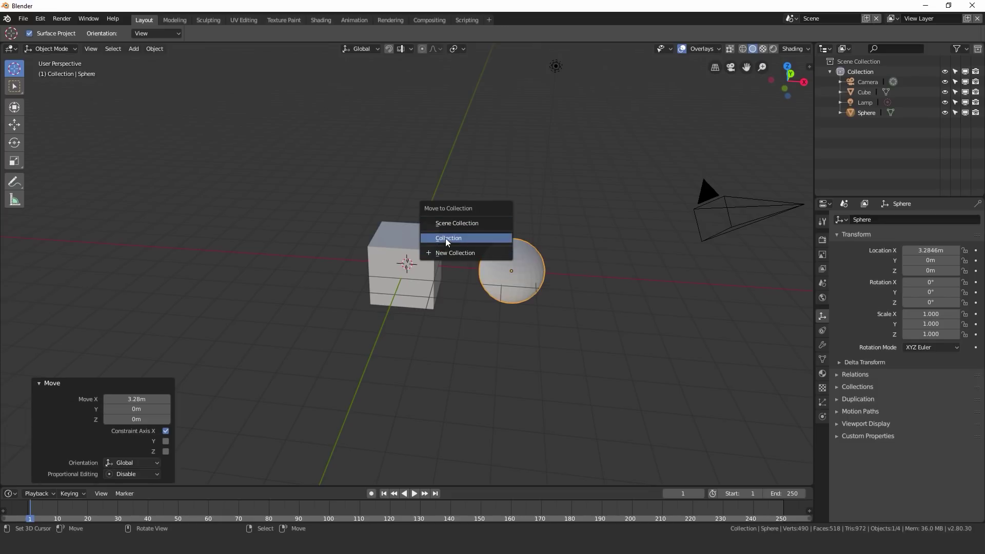
{"action": "left_click", "coordinate": [449, 254]}
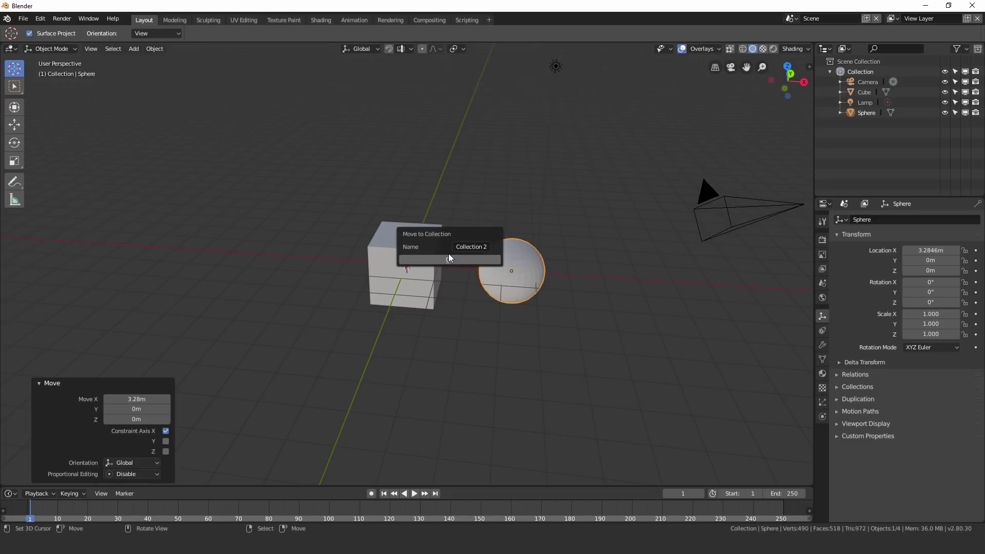
{"action": "left_click", "coordinate": [469, 246]}
{"action": "type", "text": "UV S"}
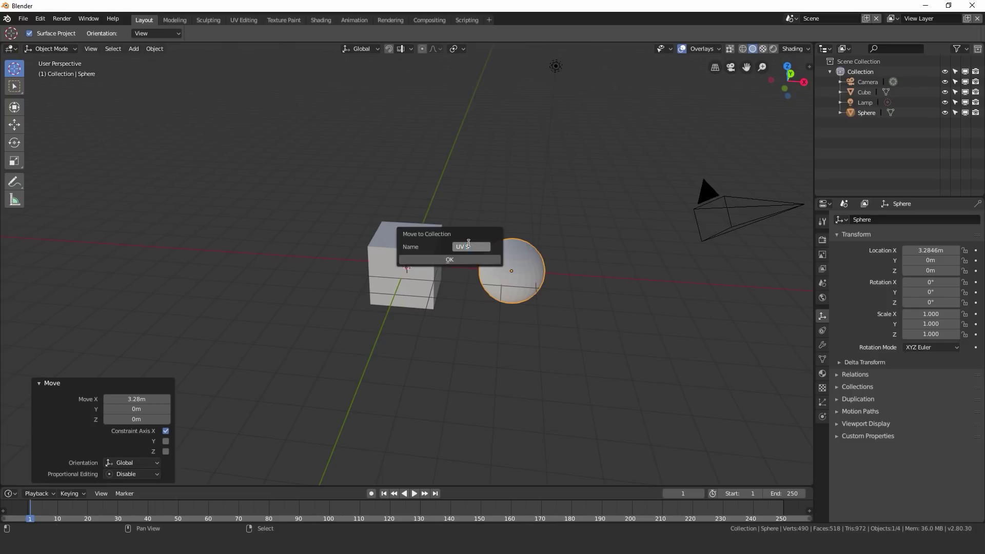
{"action": "type", "text": "PHERE"}
{"action": "key", "text": "Return"}
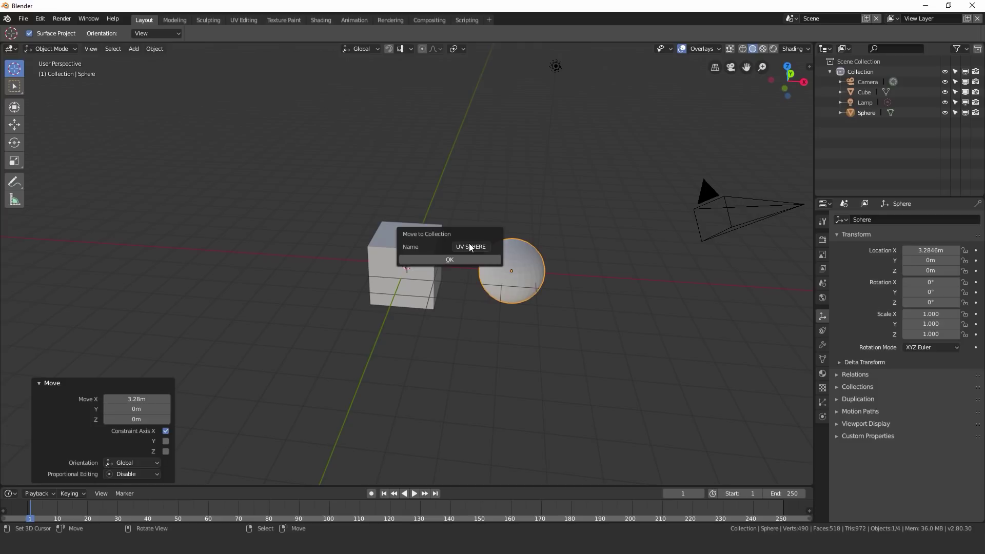
{"action": "left_click", "coordinate": [458, 259]}
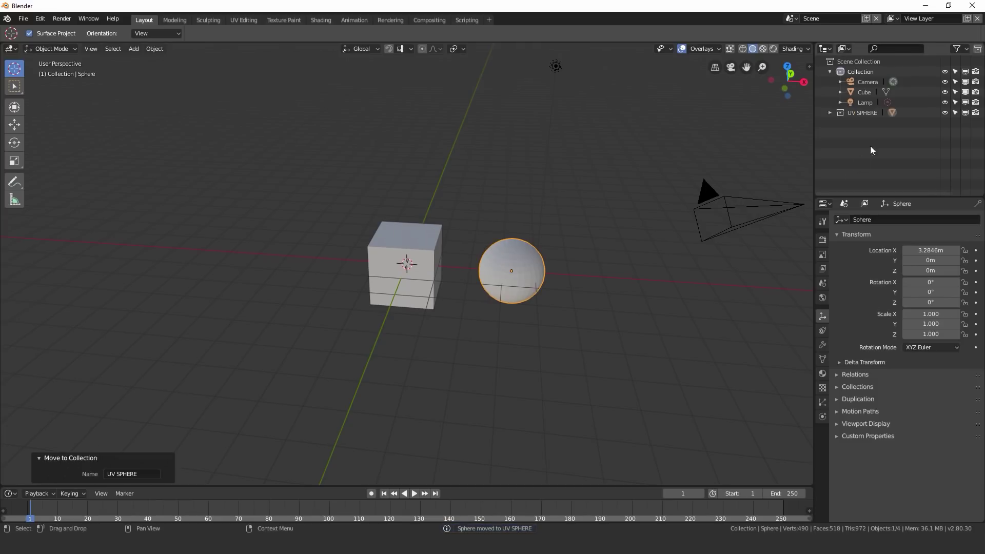
{"action": "left_click", "coordinate": [829, 113]}
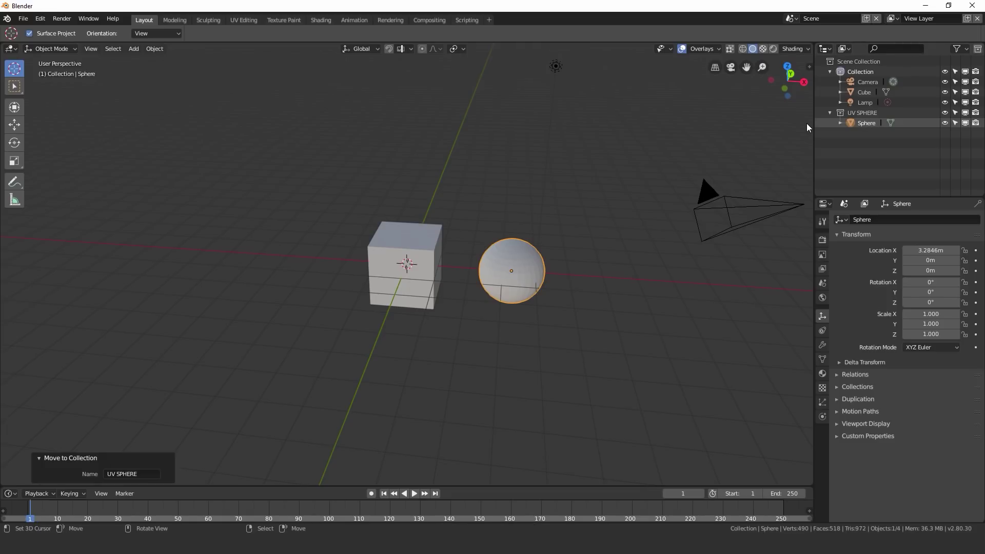
{"action": "middle_click_drag", "start_coordinate": [538, 244], "coordinate": [493, 246]}
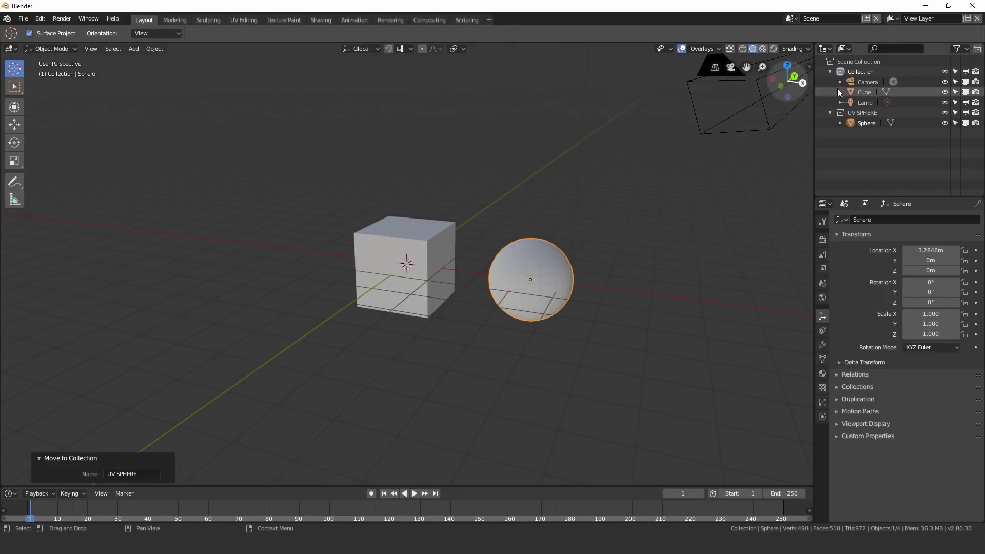
{"action": "left_click", "coordinate": [945, 112]}
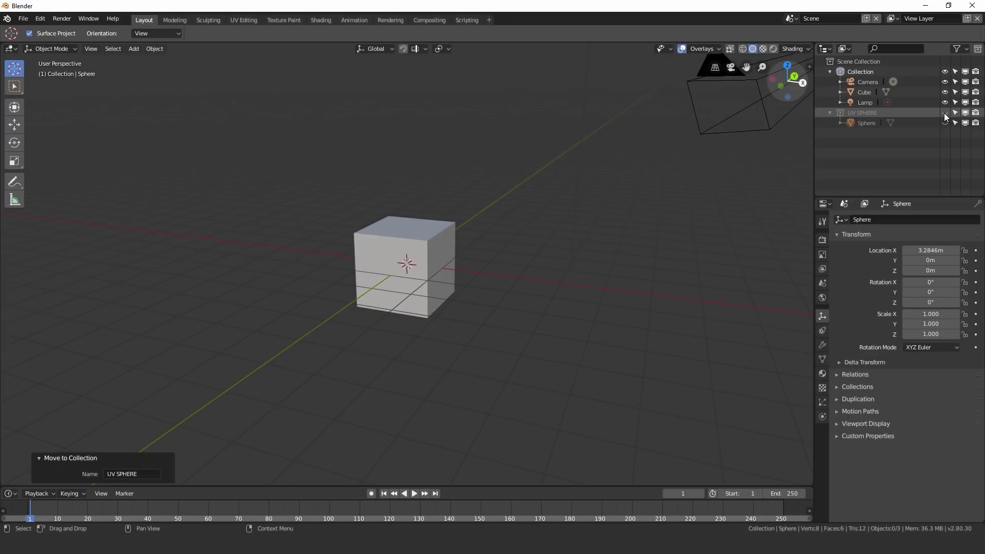
{"action": "left_click", "coordinate": [944, 113]}
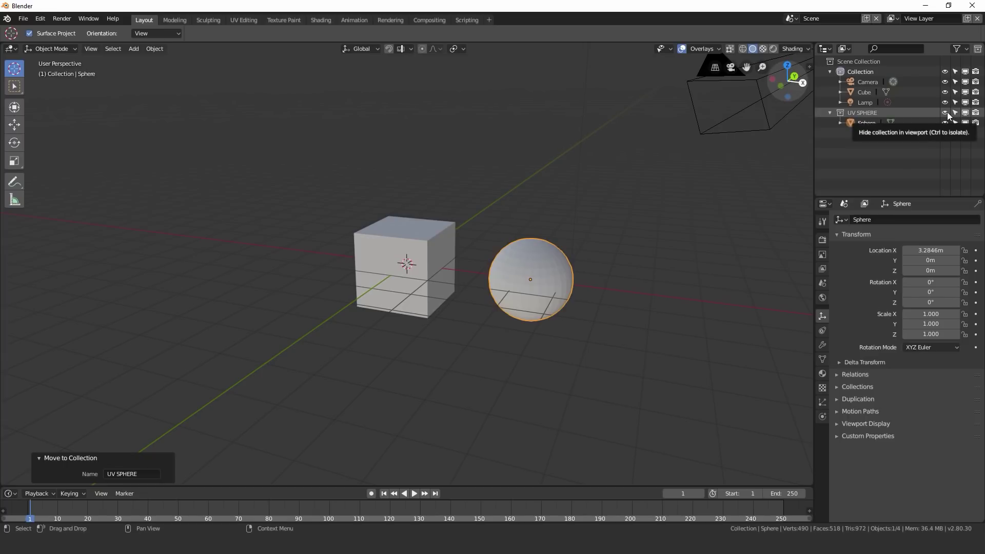
{"action": "left_click", "coordinate": [947, 112]}
{"action": "left_click", "coordinate": [946, 113]}
{"action": "left_click", "coordinate": [964, 112]}
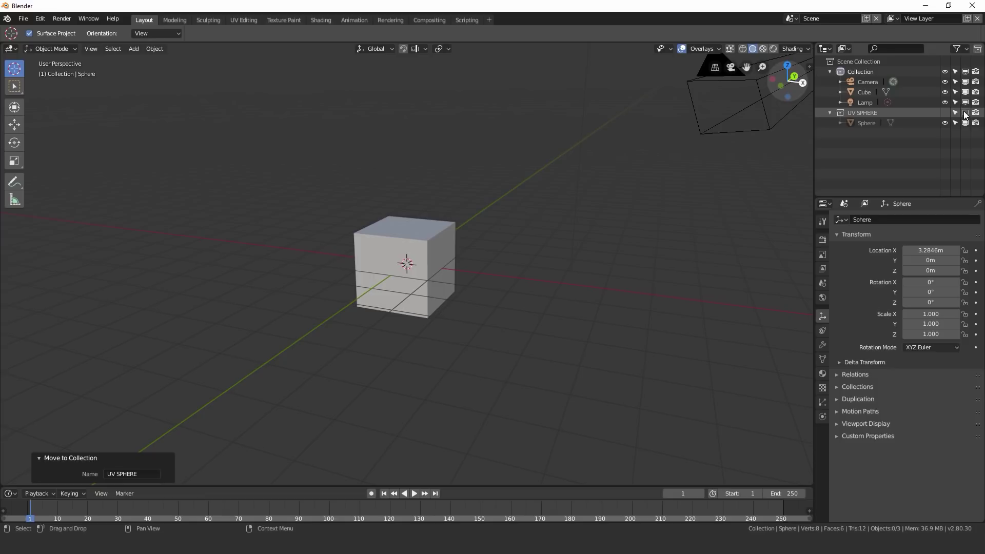
{"action": "left_click", "coordinate": [966, 113]}
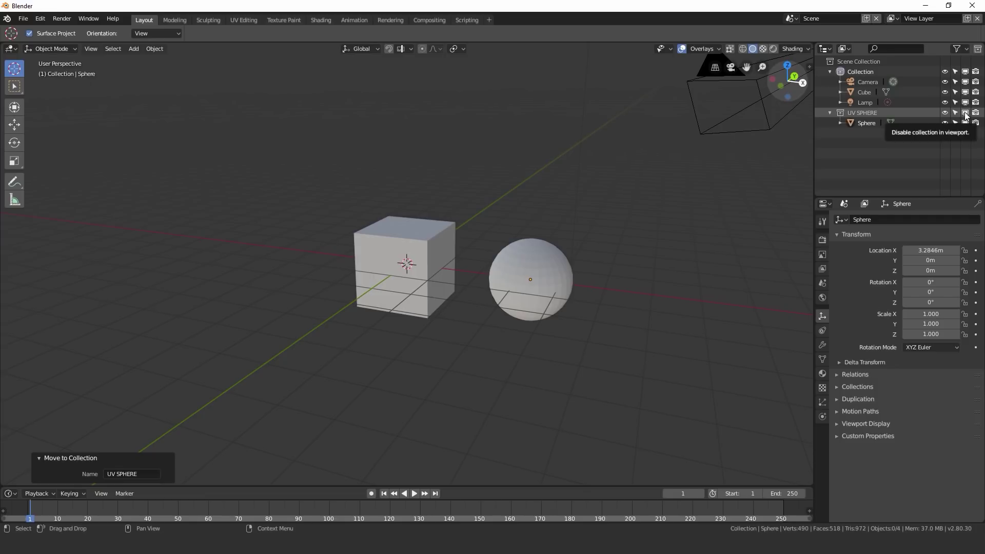
{"action": "left_click", "coordinate": [964, 114]}
{"action": "left_click", "coordinate": [964, 114]}
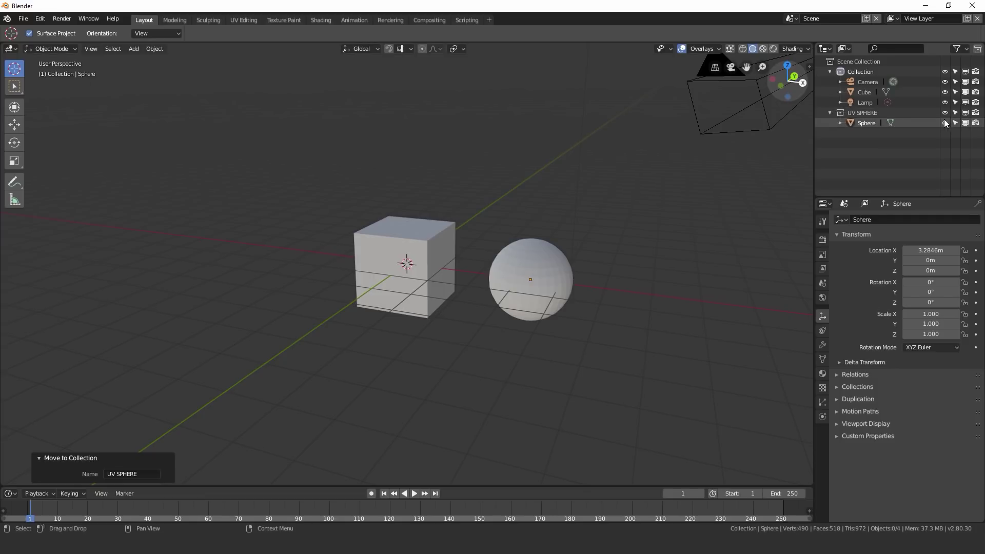
{"action": "left_click", "coordinate": [976, 113]}
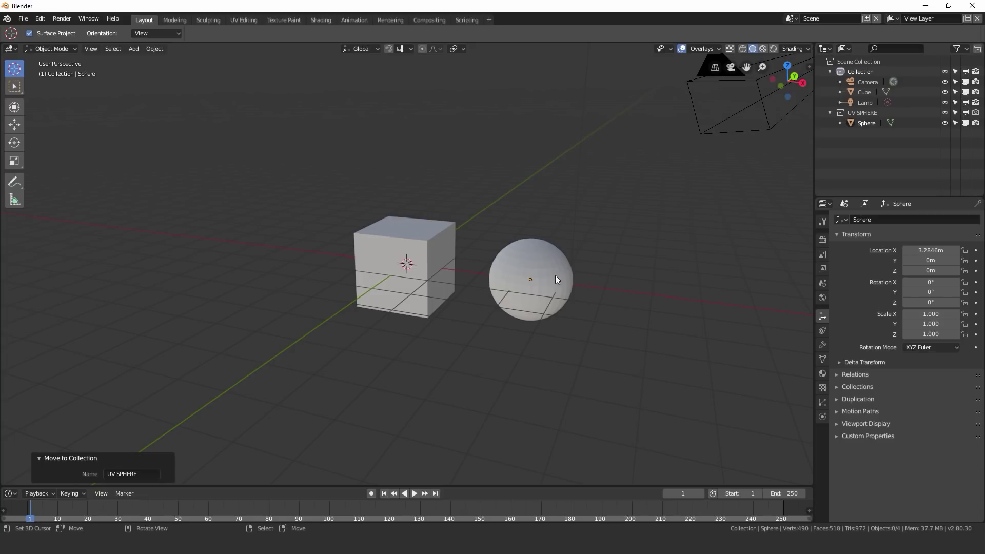
{"action": "left_click", "coordinate": [975, 113]}
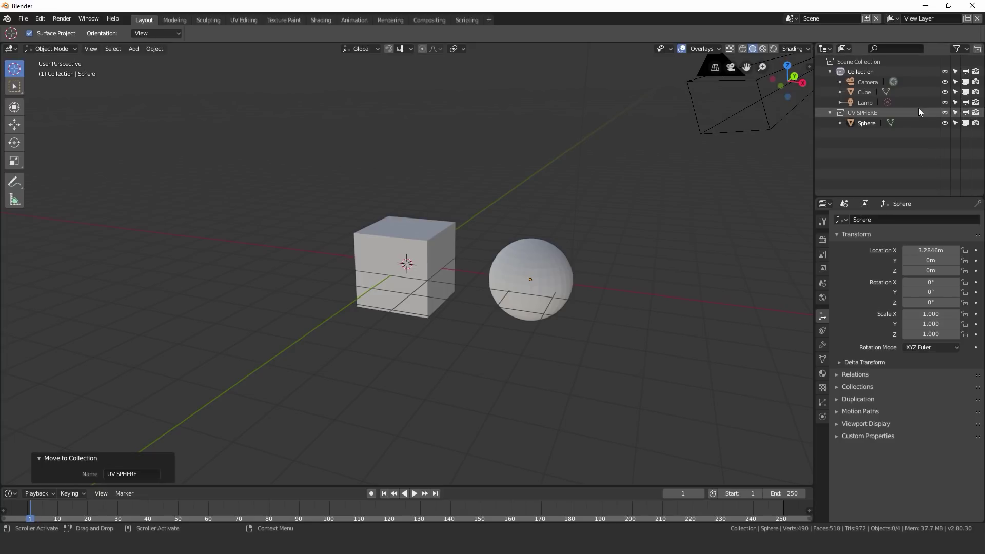
Rename the original Collection to 'Main'.
{"action": "double_click", "coordinate": [858, 70]}
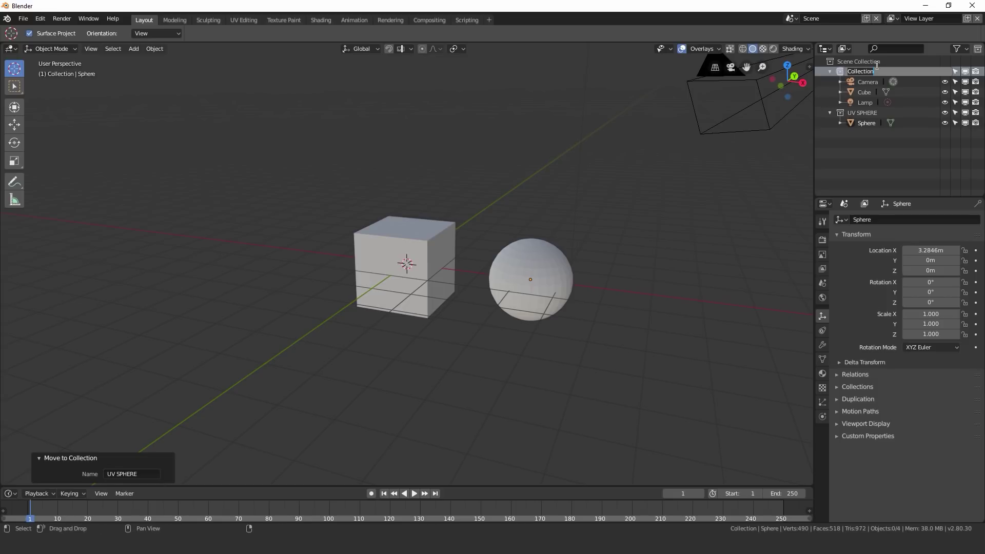
{"action": "type", "text": "Main"}
{"action": "key", "text": "Return"}
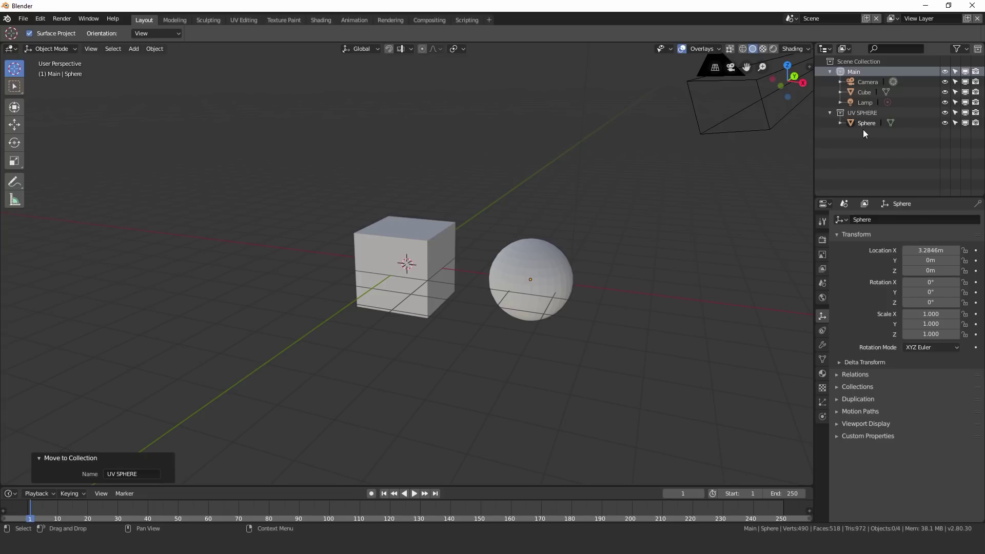
Step outliner hierarchy levels with numpad +/-, zoom out to show the camera, and bring up the File menu.
{"action": "key", "text": "shift+a"}
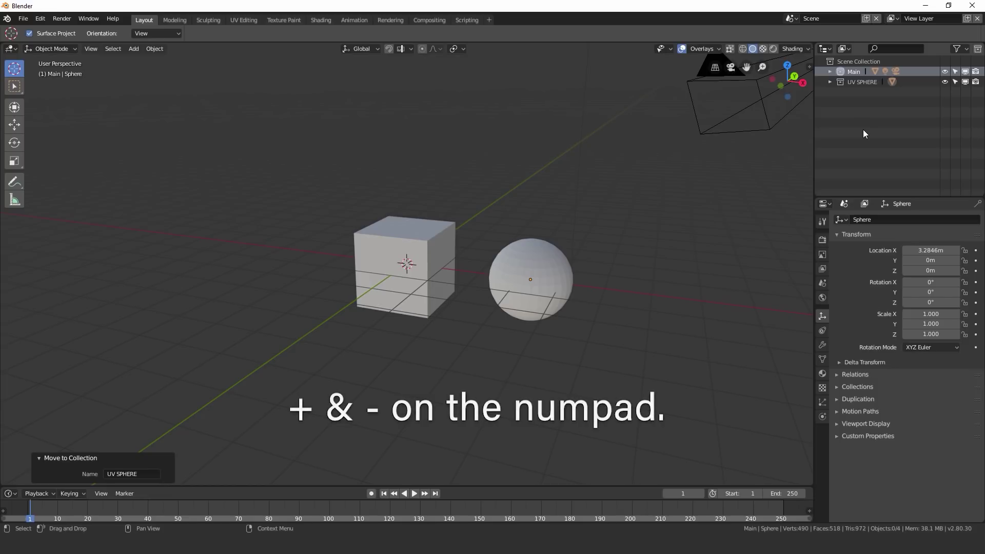
{"action": "key", "text": "KP_Add"}
{"action": "key", "text": "KP_Add"}
{"action": "key", "text": "KP_Add"}
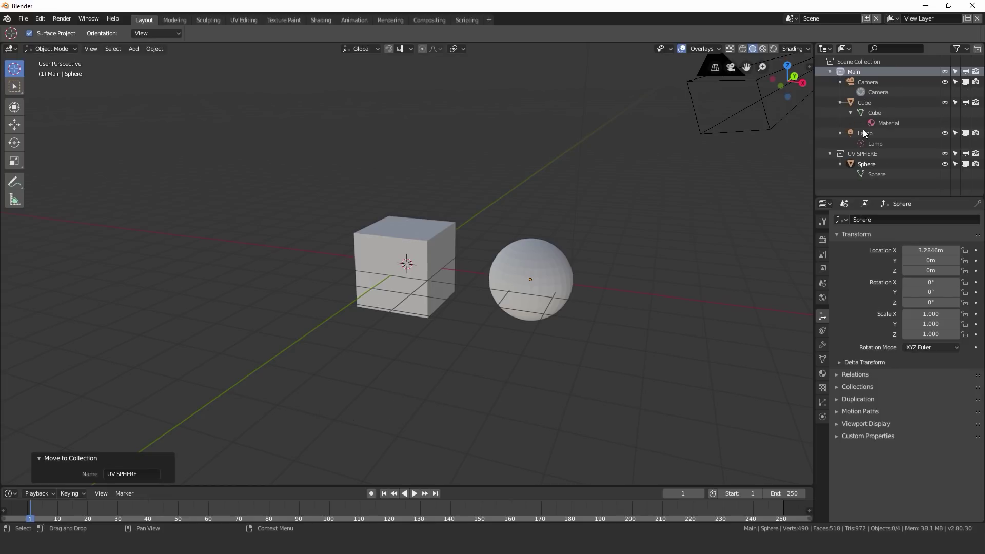
{"action": "key", "text": "KP_Subtract"}
{"action": "key", "text": "KP_Subtract"}
{"action": "key", "text": "KP_Subtract"}
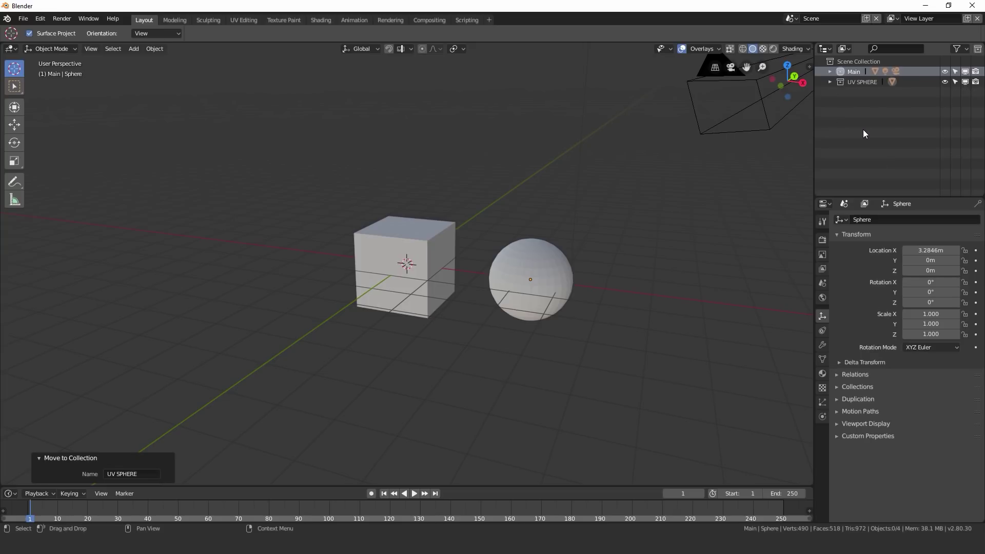
{"action": "key", "text": "KP_Add"}
{"action": "scroll", "coordinate": [568, 218], "scroll_direction": "down", "scroll_amount": 1}
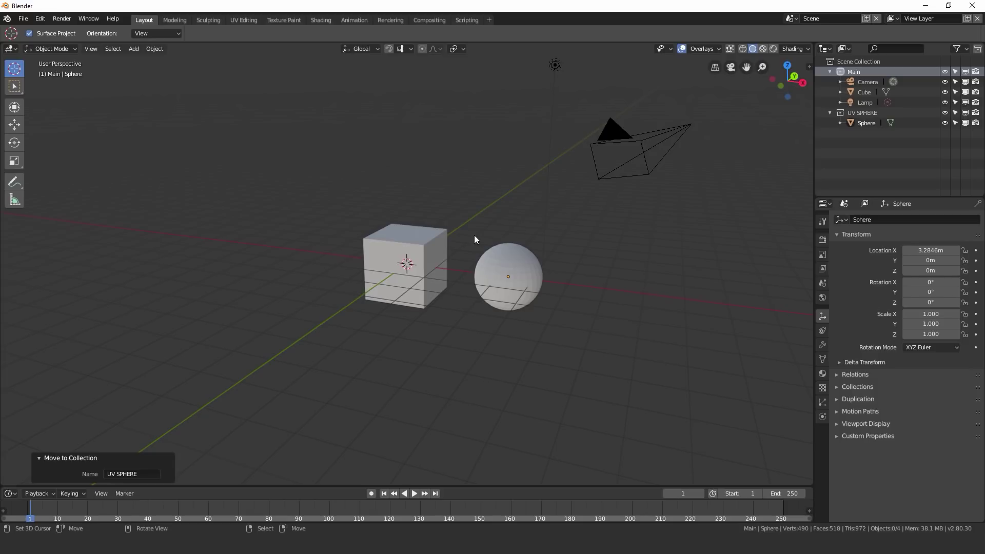
{"action": "left_click", "coordinate": [23, 19]}
{"action": "mouse_move", "coordinate": [40, 19]}
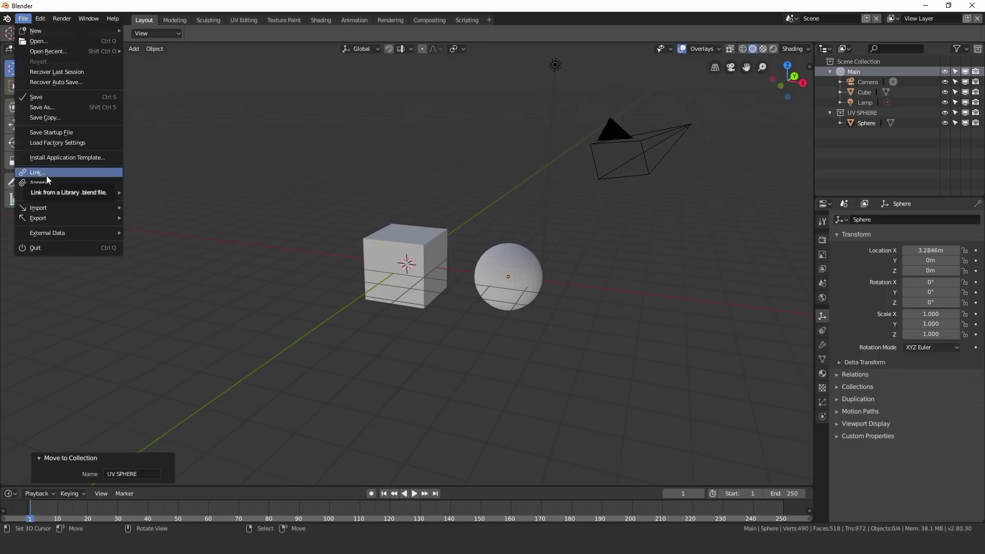
Browse with File > Append into 28 Couch Model.blend's Collection folder and select Sofa.
{"action": "left_click", "coordinate": [43, 184]}
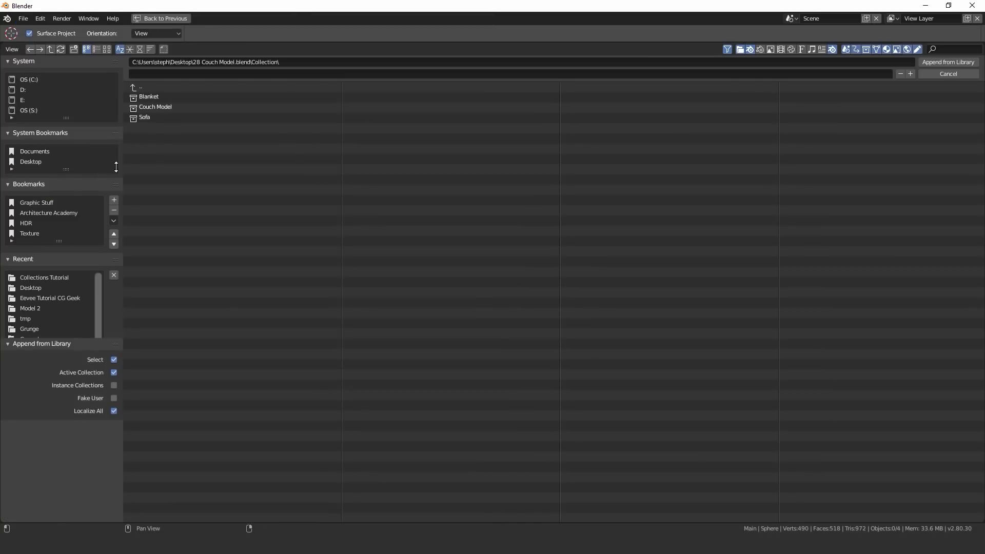
{"action": "left_click", "coordinate": [149, 88]}
{"action": "left_click", "coordinate": [151, 87]}
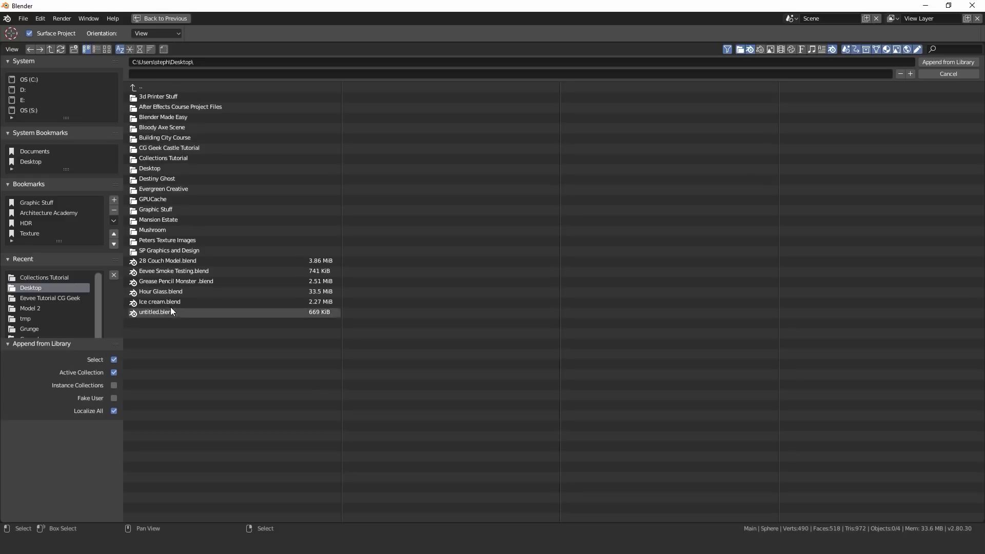
{"action": "left_click", "coordinate": [158, 262]}
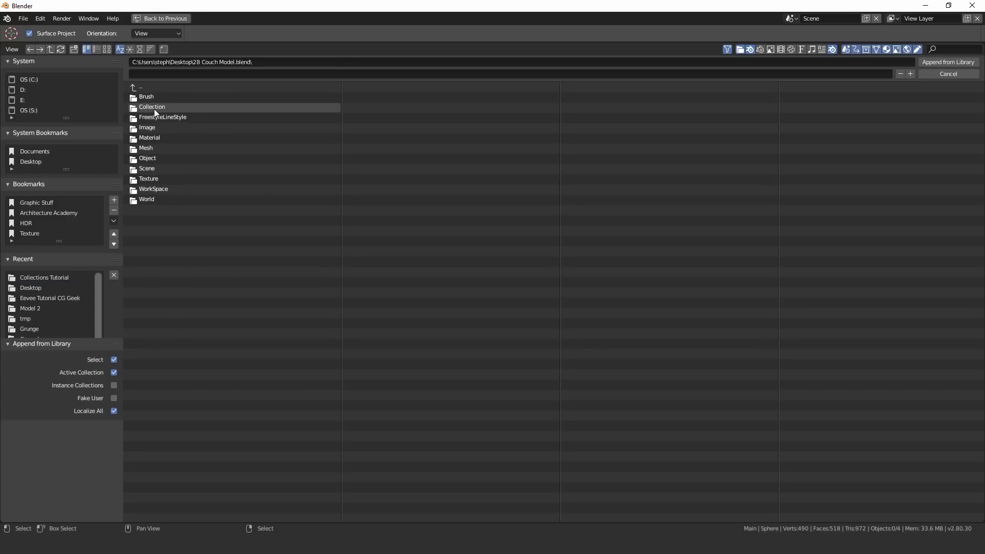
{"action": "left_click", "coordinate": [148, 110]}
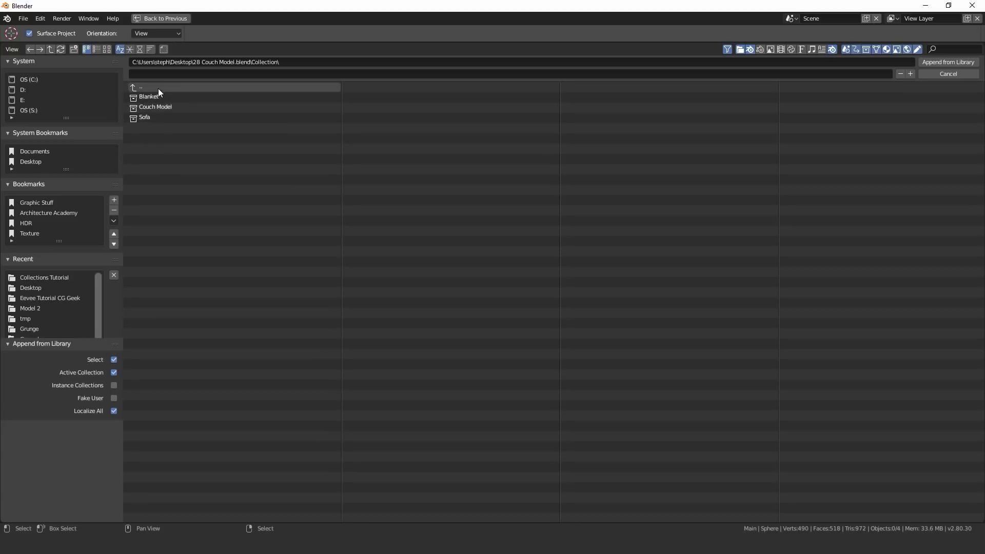
{"action": "left_click", "coordinate": [148, 115]}
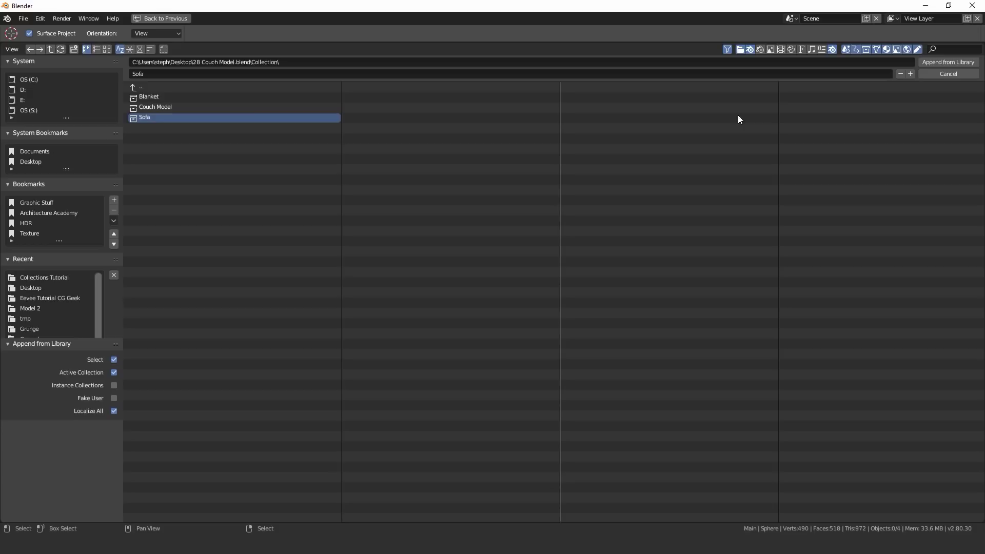
Append the Sofa collection into the scene.
{"action": "left_click", "coordinate": [950, 63]}
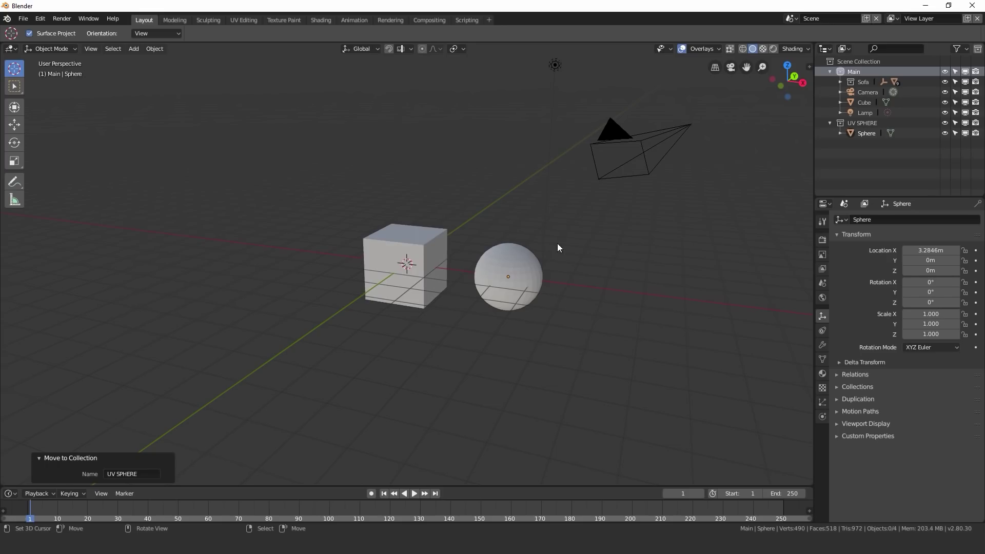
{"action": "scroll", "coordinate": [461, 265], "scroll_direction": "up", "scroll_amount": 4}
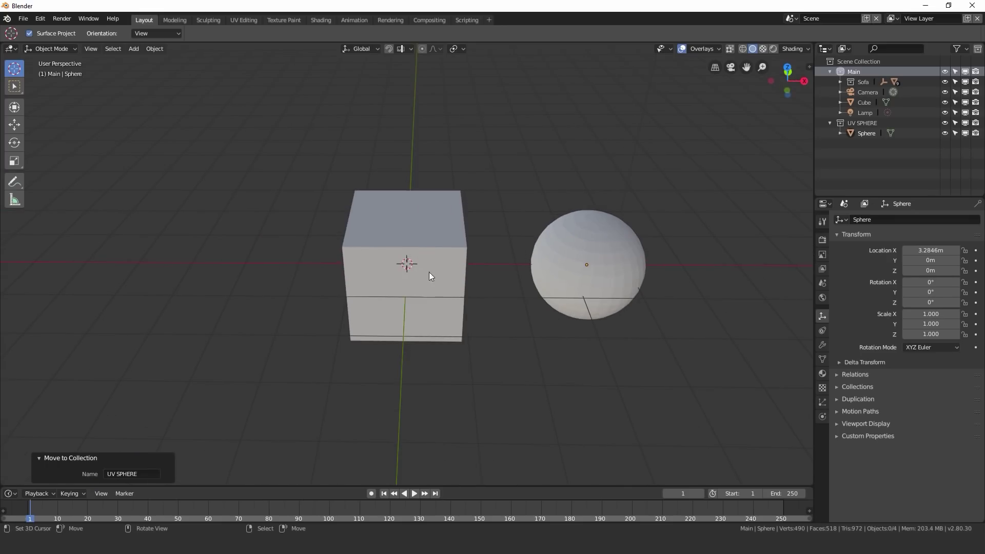
{"action": "middle_click_drag", "start_coordinate": [417, 267], "coordinate": [507, 229], "text": "shift"}
Move the cube 4.95 m along negative X, clear of the sofa.
{"action": "left_click", "coordinate": [506, 231]}
{"action": "key", "text": "g"}
{"action": "key", "text": "x"}
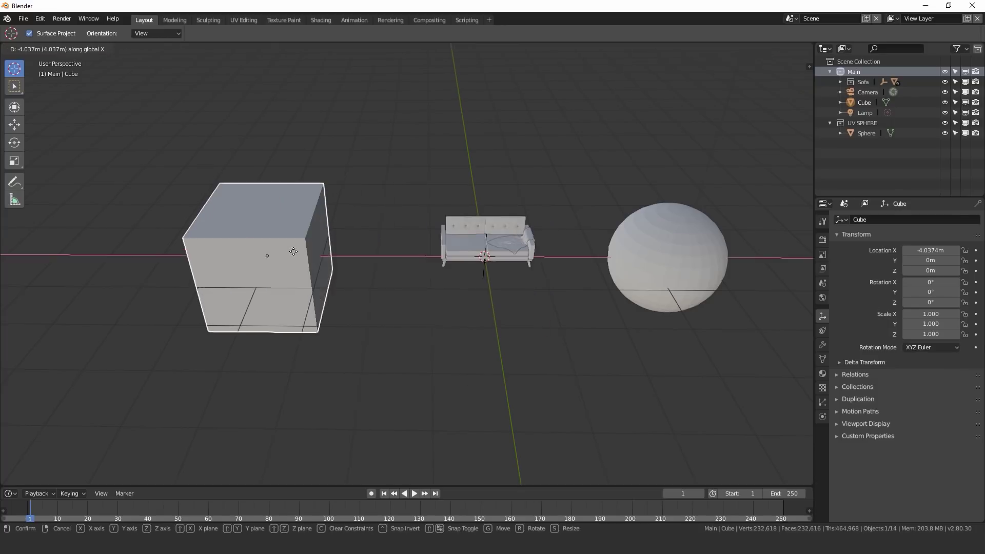
{"action": "left_click", "coordinate": [246, 251]}
{"action": "scroll", "coordinate": [585, 249], "scroll_direction": "up", "scroll_amount": 5}
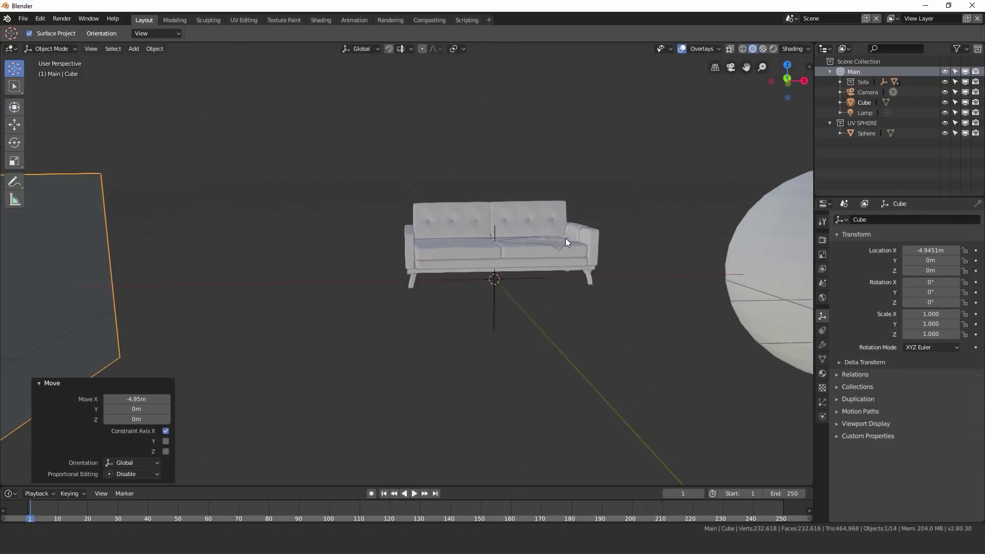
{"action": "scroll", "coordinate": [565, 239], "scroll_direction": "up", "scroll_amount": 3}
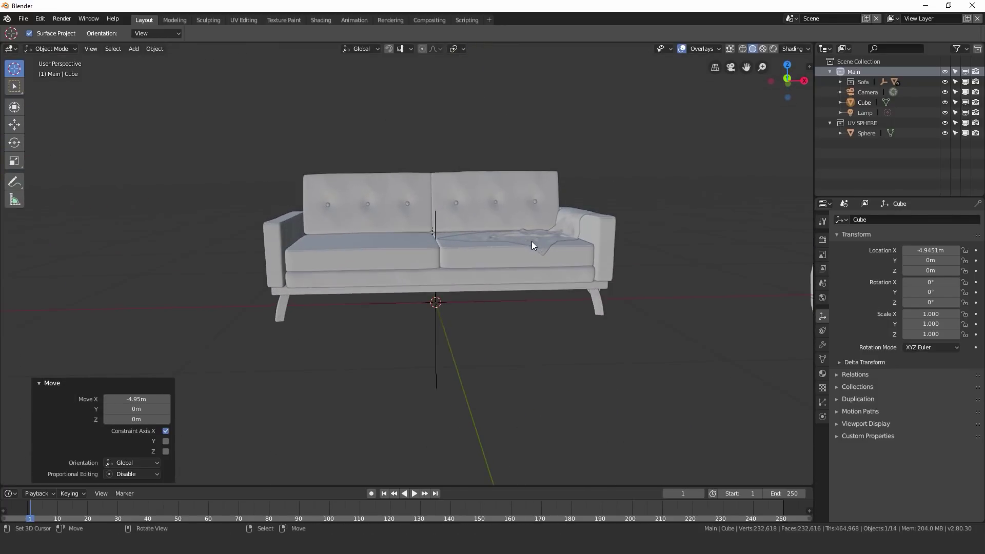
Expand the Sofa collection in the outliner to inspect its objects, then collapse it.
{"action": "left_click", "coordinate": [840, 82]}
{"action": "scroll", "coordinate": [872, 110], "scroll_direction": "down", "scroll_amount": 1}
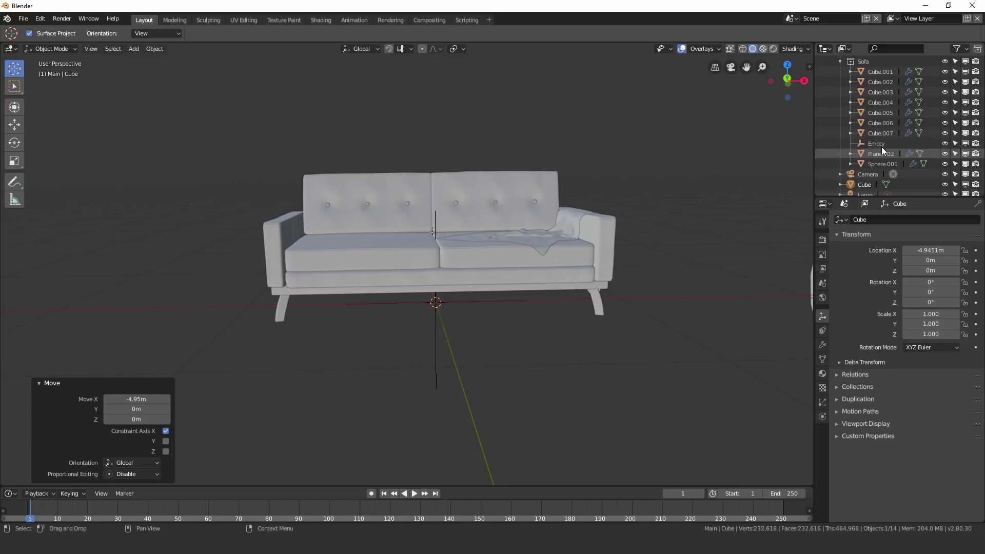
{"action": "scroll", "coordinate": [877, 146], "scroll_direction": "up", "scroll_amount": 1}
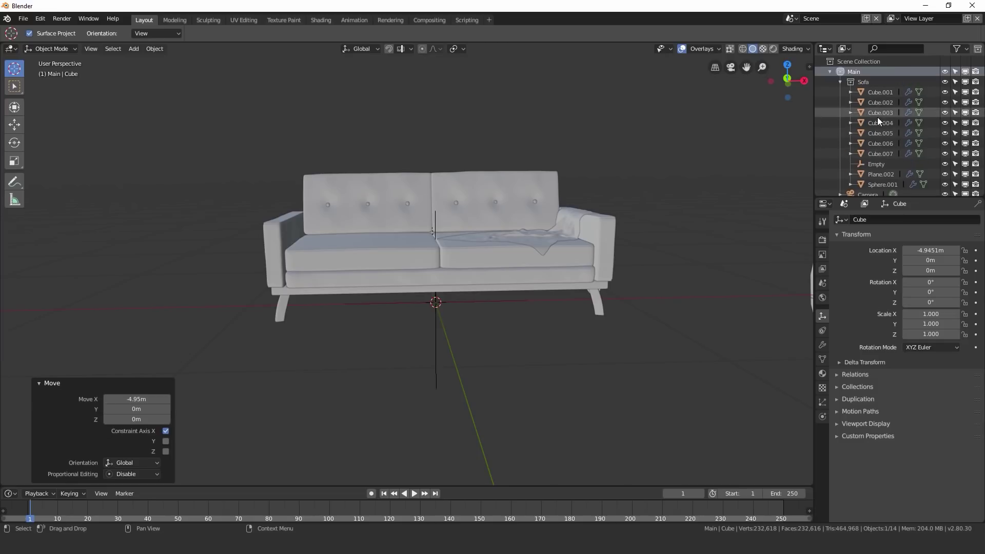
{"action": "left_click", "coordinate": [841, 83]}
{"action": "mouse_move", "coordinate": [431, 251]}
{"action": "middle_mouse_down"}
{"action": "mouse_move", "coordinate": [552, 246]}
{"action": "mouse_move", "coordinate": [455, 211]}
{"action": "mouse_move", "coordinate": [540, 223]}
{"action": "mouse_move", "coordinate": [563, 238]}
{"action": "mouse_move", "coordinate": [518, 245]}
{"action": "mouse_move", "coordinate": [457, 236]}
{"action": "middle_mouse_up"}
Switch to wireframe shading and box-select all the sofa's parts.
{"action": "key", "text": "z"}
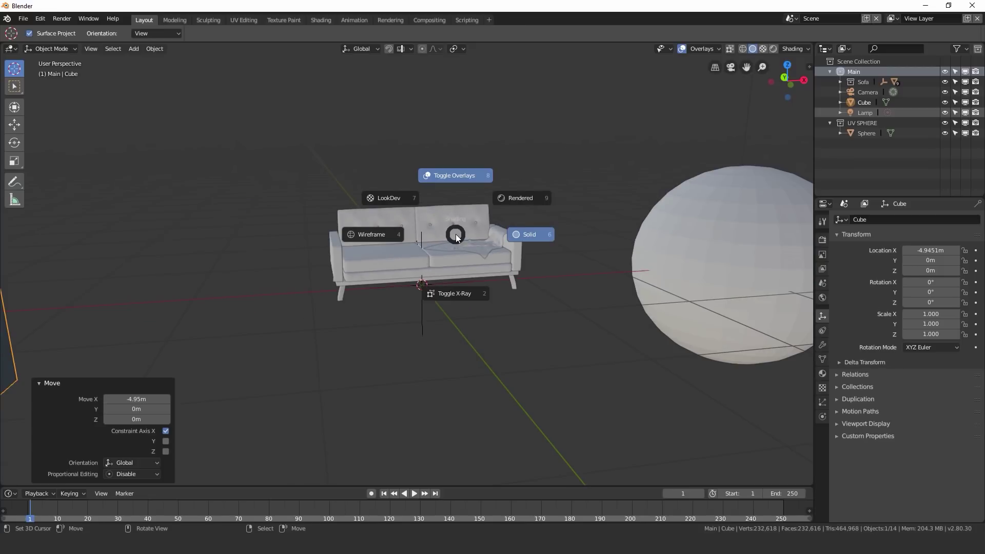
{"action": "left_click", "coordinate": [381, 236]}
{"action": "key", "text": "b"}
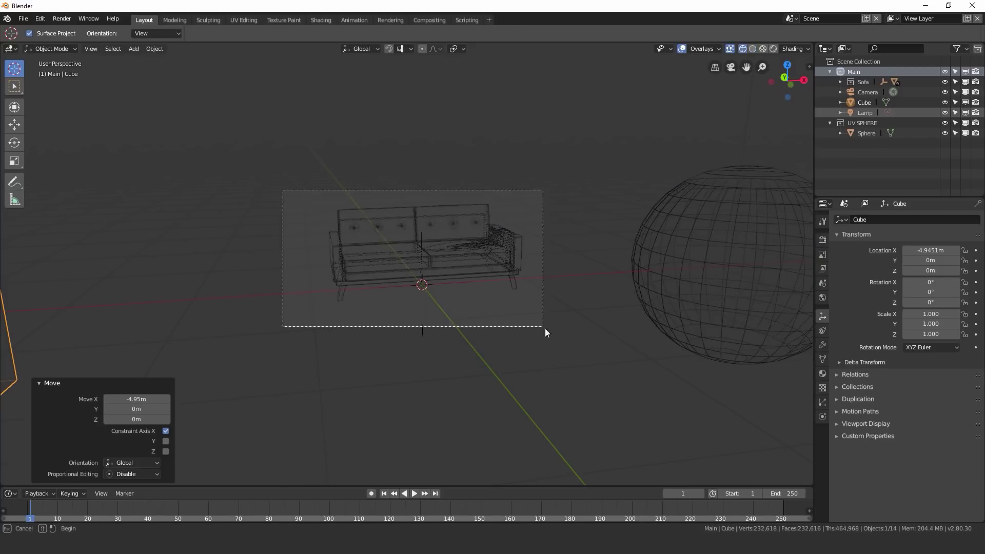
{"action": "left_click_drag", "start_coordinate": [544, 331], "coordinate": [544, 330]}
{"action": "scroll", "coordinate": [470, 241], "scroll_direction": "down", "scroll_amount": 4}
{"action": "left_click", "coordinate": [200, 220], "text": "shift"}
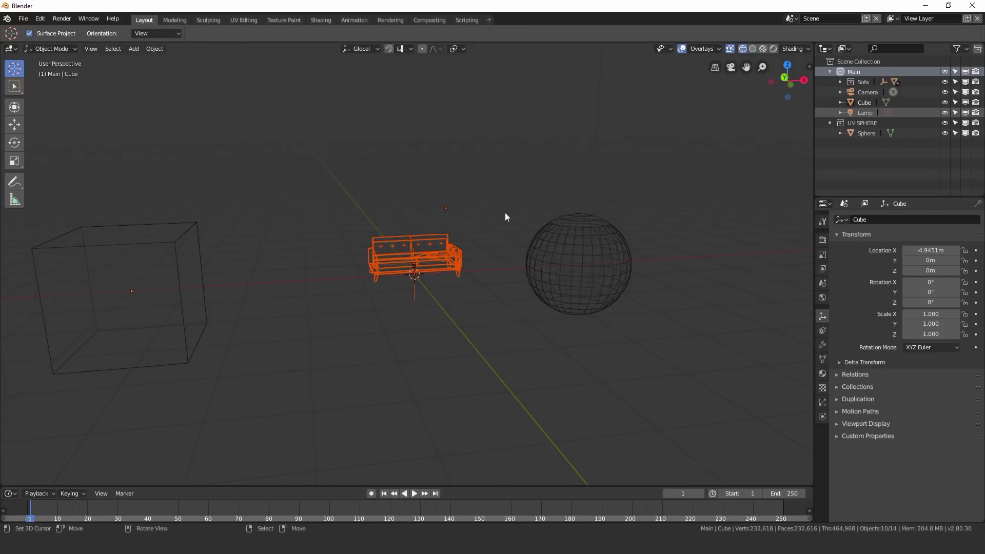
{"action": "scroll", "coordinate": [505, 213], "scroll_direction": "up", "scroll_amount": 2}
Delete the selected sofa objects and return the viewport to solid shading.
{"action": "key", "text": "x"}
{"action": "left_click", "coordinate": [505, 213]}
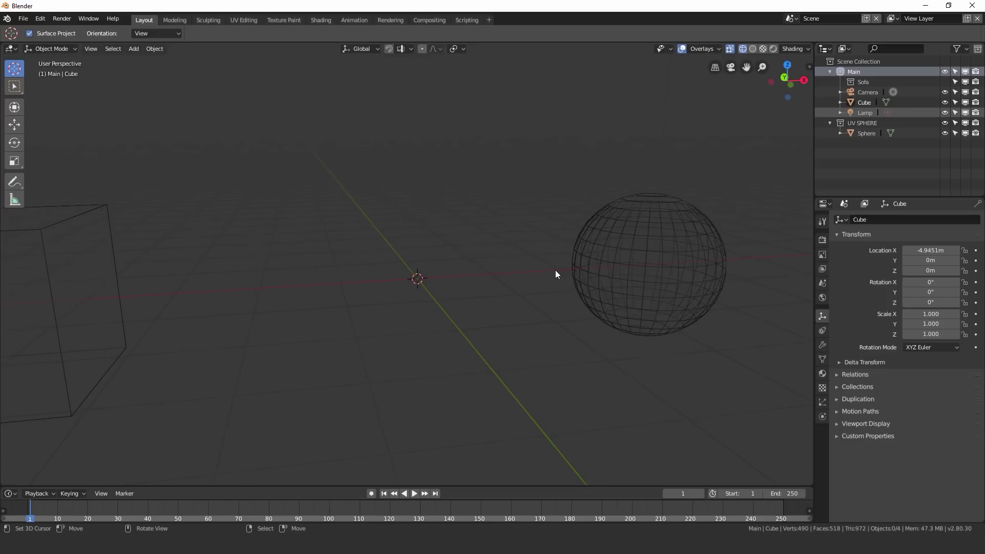
{"action": "middle_click_drag", "start_coordinate": [555, 270], "coordinate": [490, 291]}
{"action": "key", "text": "z"}
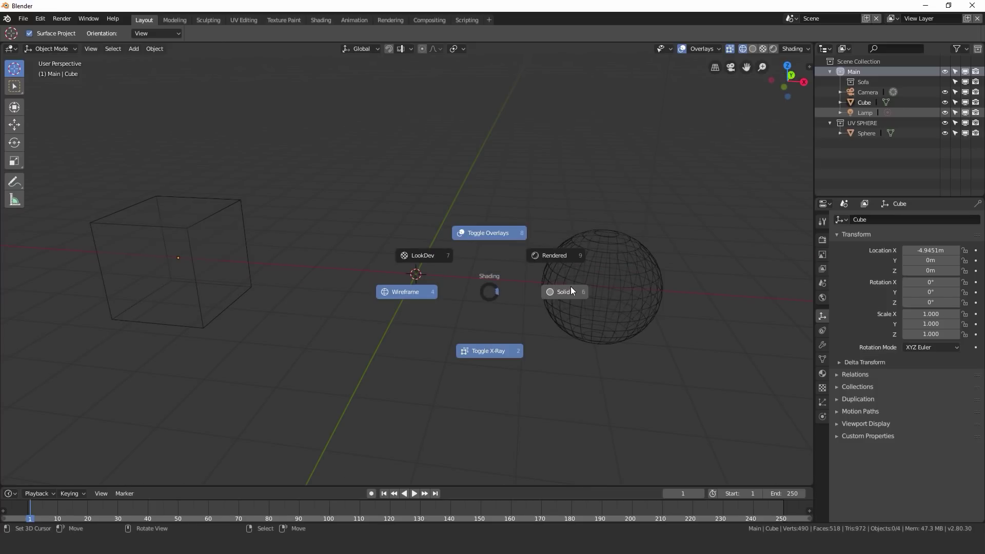
{"action": "left_click", "coordinate": [569, 289]}
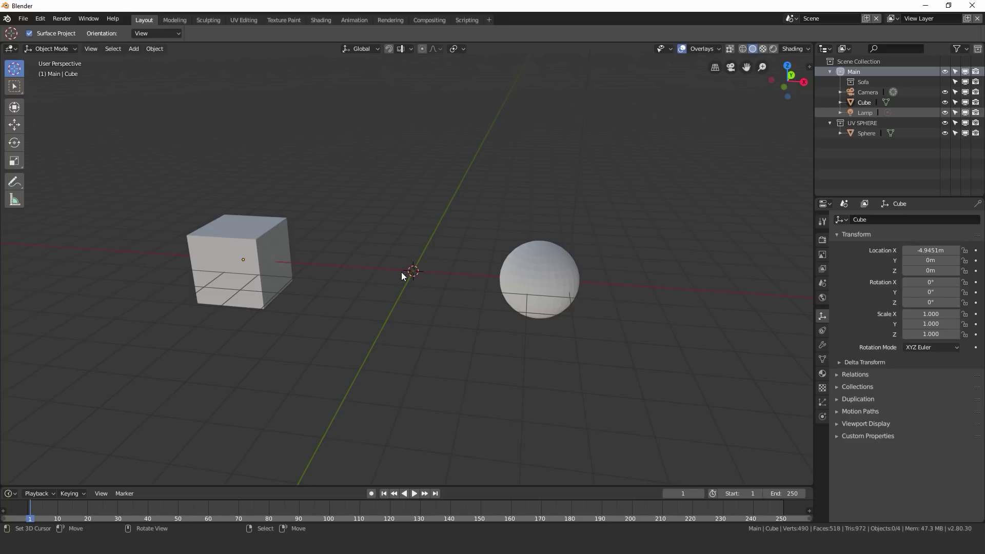
Move the Cube into the UV SPHERE collection with M, then collapse Main in the outliner.
{"action": "left_click", "coordinate": [271, 246]}
{"action": "middle_click_drag", "start_coordinate": [362, 217], "coordinate": [363, 225]}
{"action": "scroll", "coordinate": [362, 224], "scroll_direction": "down", "scroll_amount": 1}
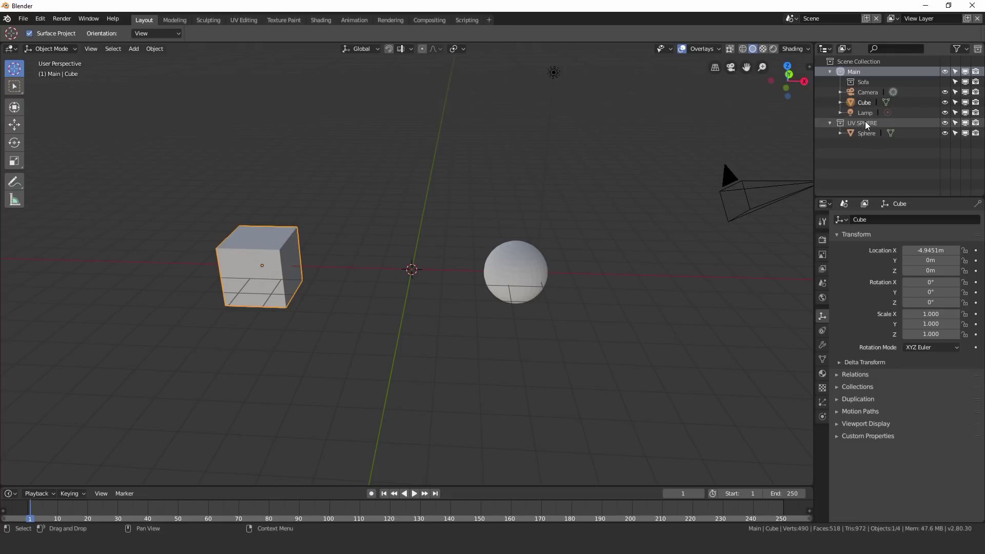
{"action": "left_click_drag", "start_coordinate": [864, 104], "coordinate": [864, 130]}
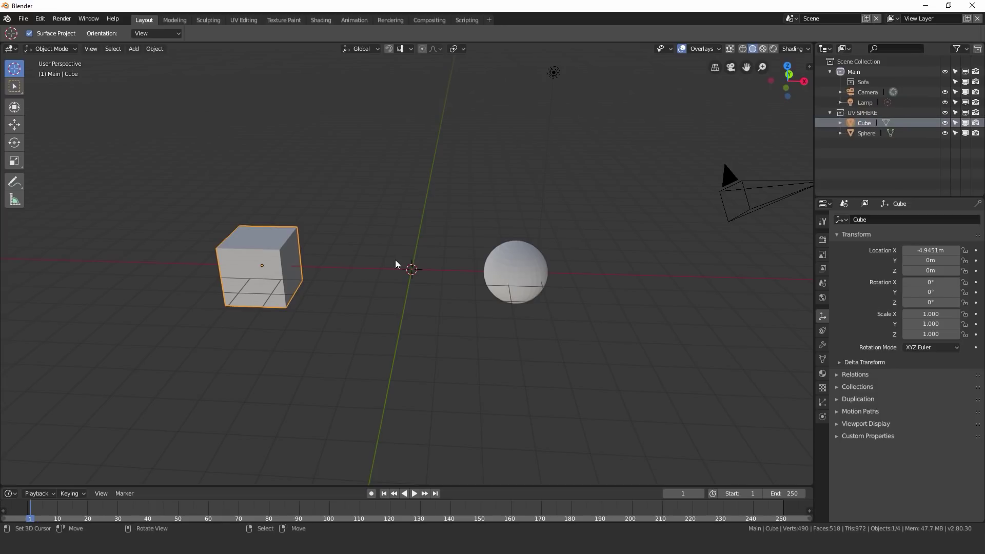
{"action": "key", "text": "ctrl+z"}
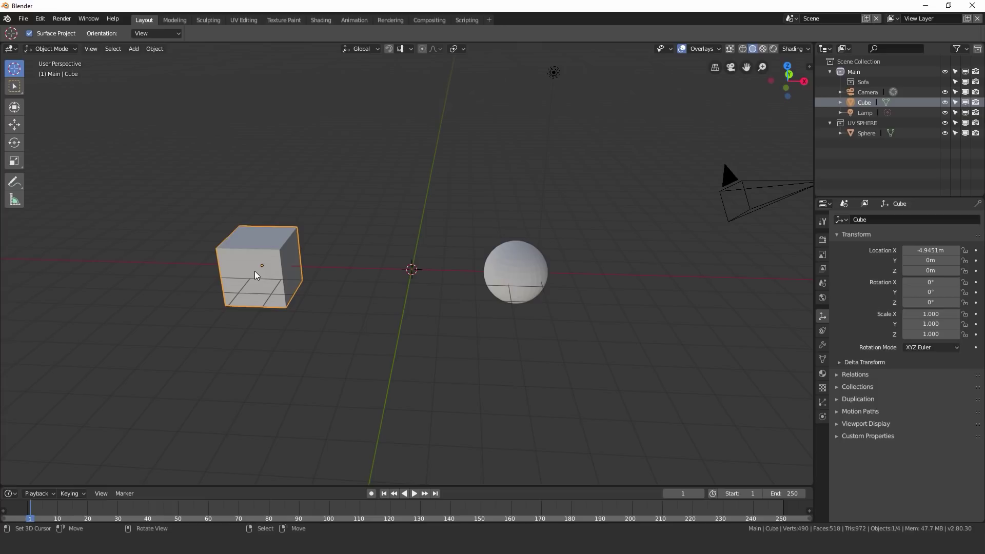
{"action": "key", "text": "m"}
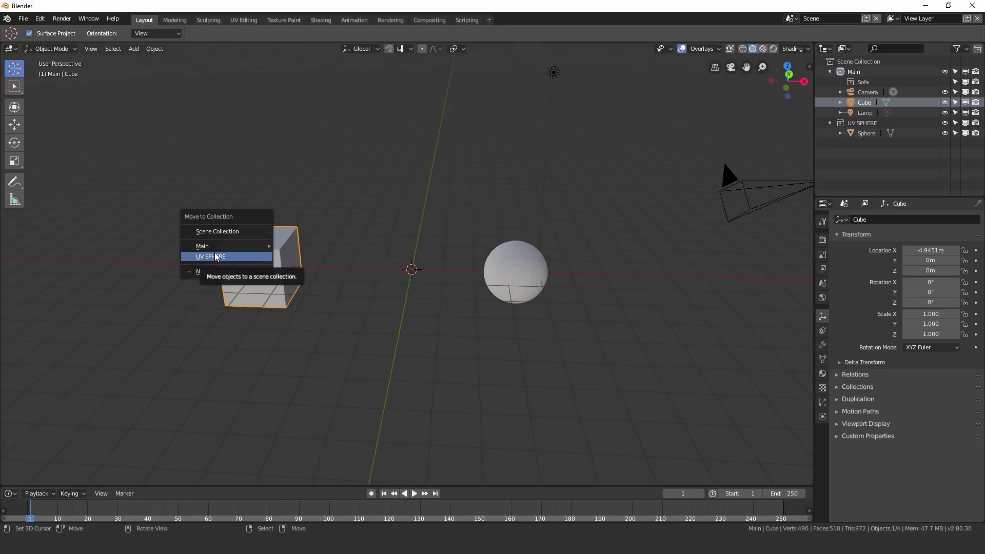
{"action": "mouse_move", "coordinate": [216, 250]}
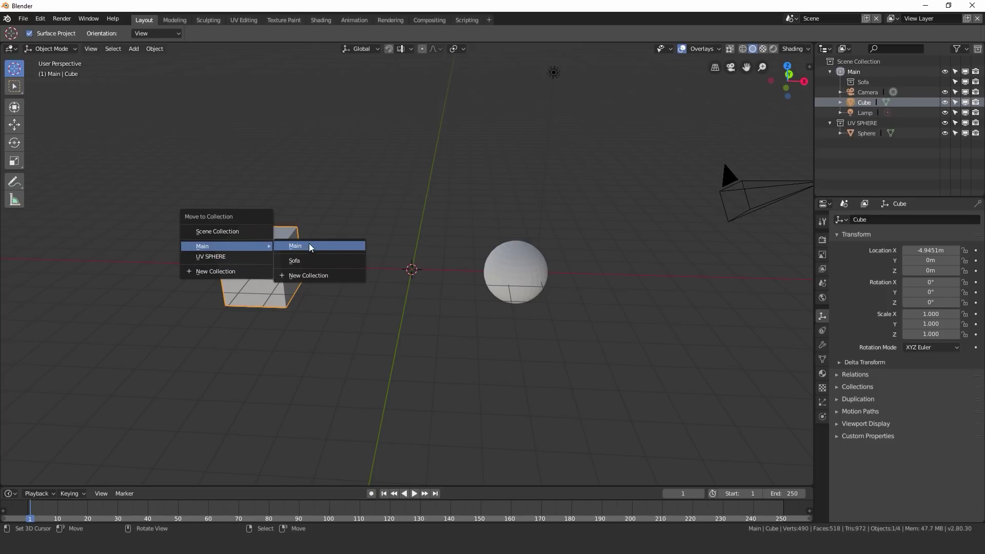
{"action": "left_click", "coordinate": [213, 256]}
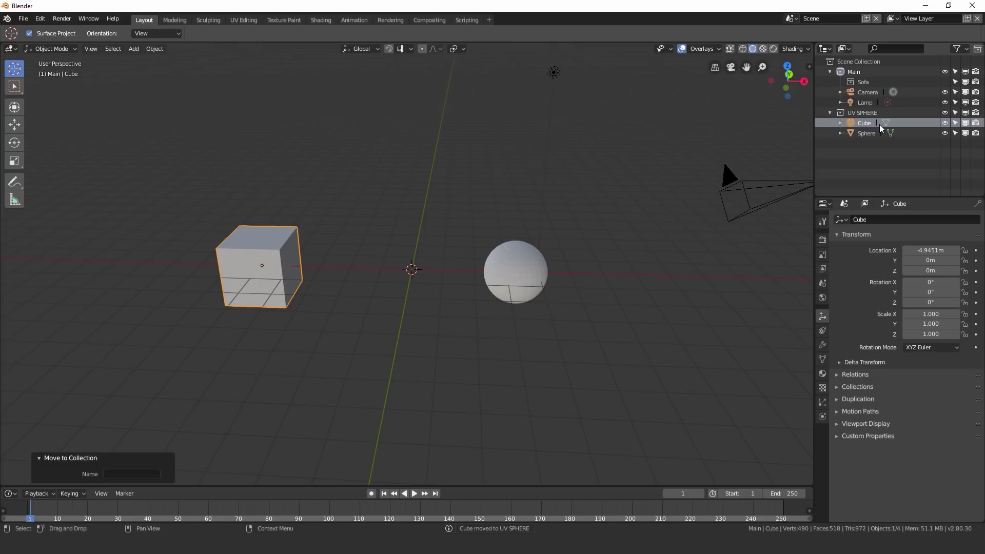
{"action": "left_click", "coordinate": [829, 72]}
Collapse UV SPHERE in the outliner, hiding its Cube and Sphere entries.
{"action": "left_click", "coordinate": [827, 82]}
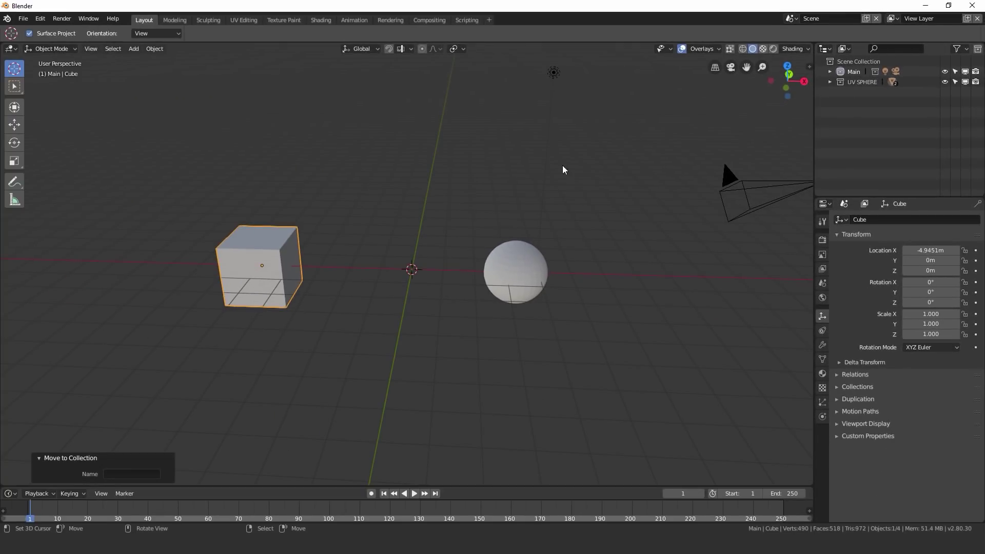
Add a second camera, Camera.001, at the origin and move it into the Main collection.
{"action": "left_click", "coordinate": [865, 81]}
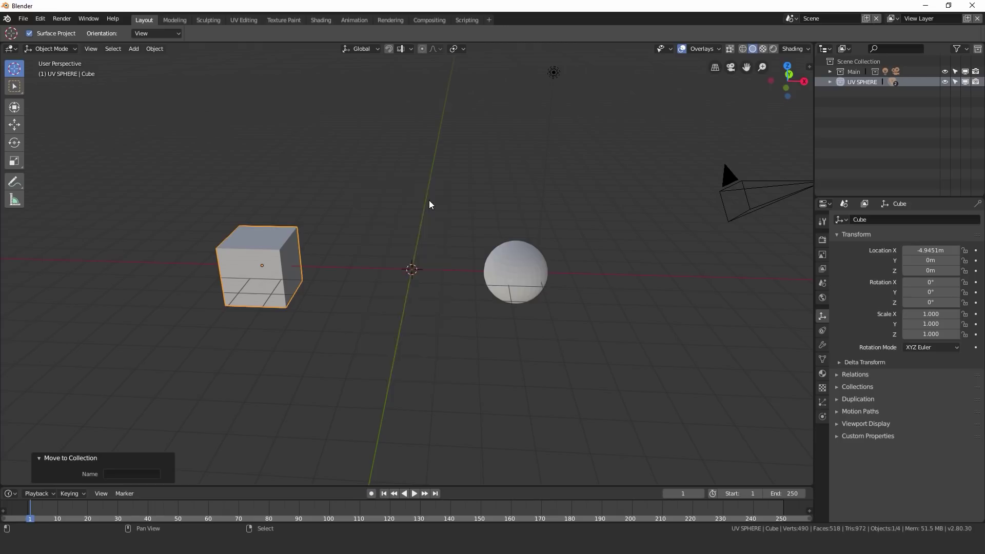
{"action": "key", "text": "shift+a"}
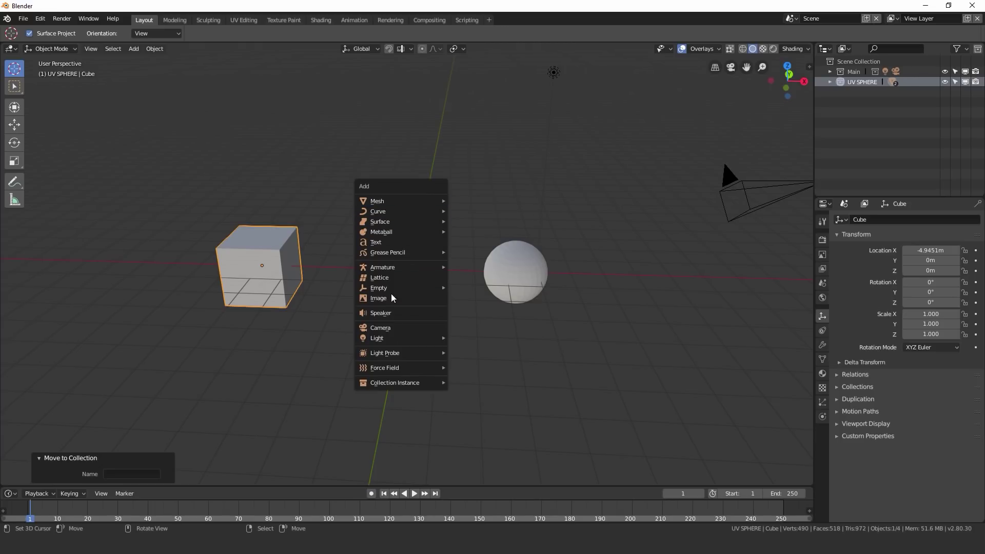
{"action": "left_click", "coordinate": [397, 328]}
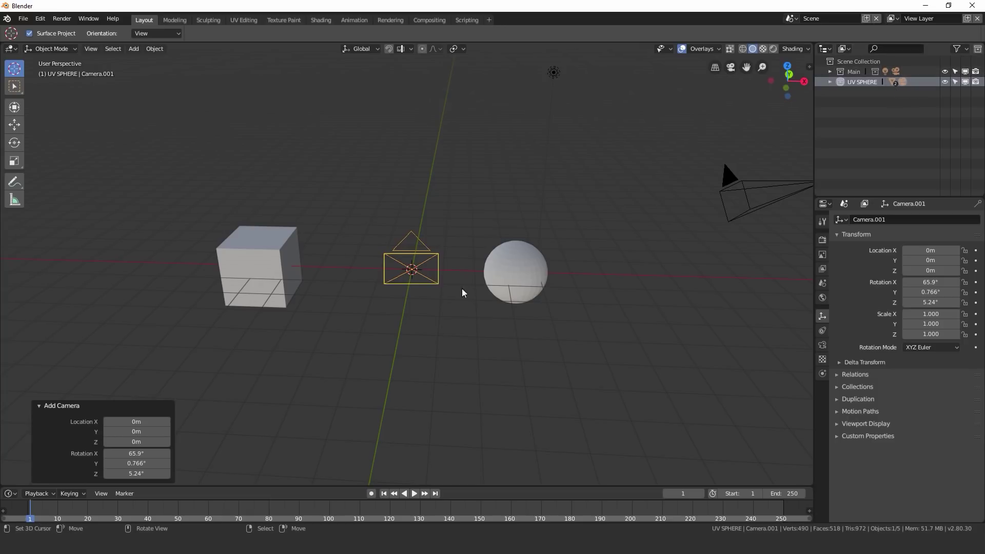
{"action": "middle_click_drag", "start_coordinate": [462, 288], "coordinate": [494, 245]}
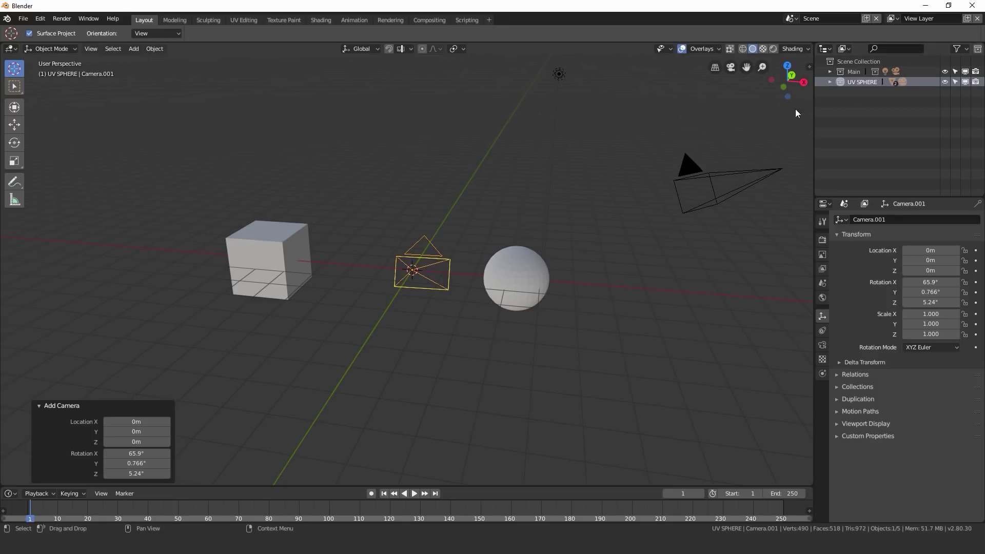
{"action": "key", "text": "m"}
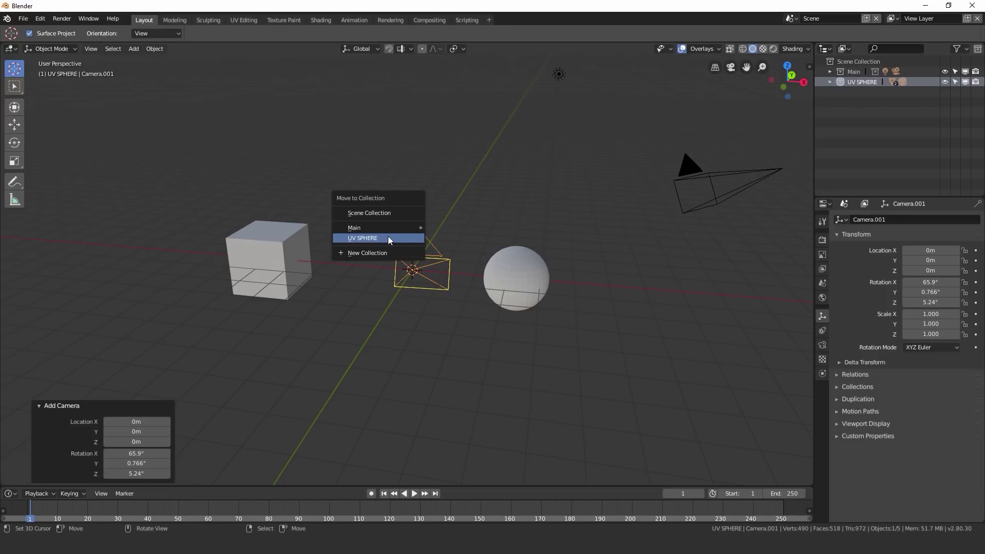
{"action": "mouse_move", "coordinate": [377, 228]}
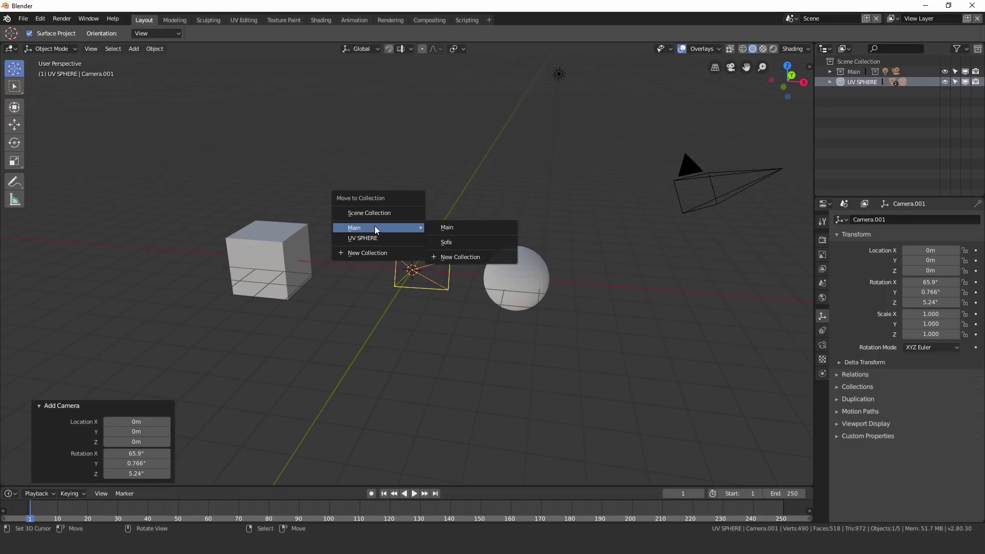
{"action": "left_click", "coordinate": [449, 228]}
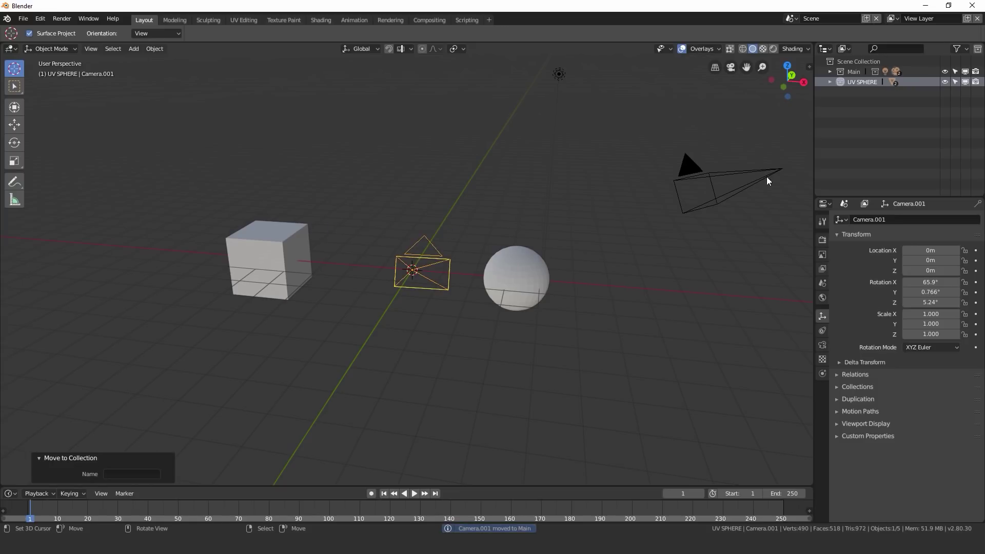
Move the Sofa collection out of Main, via UV SPHERE, to the top of Scene Collection.
{"action": "left_click", "coordinate": [895, 70]}
{"action": "left_click", "coordinate": [858, 81]}
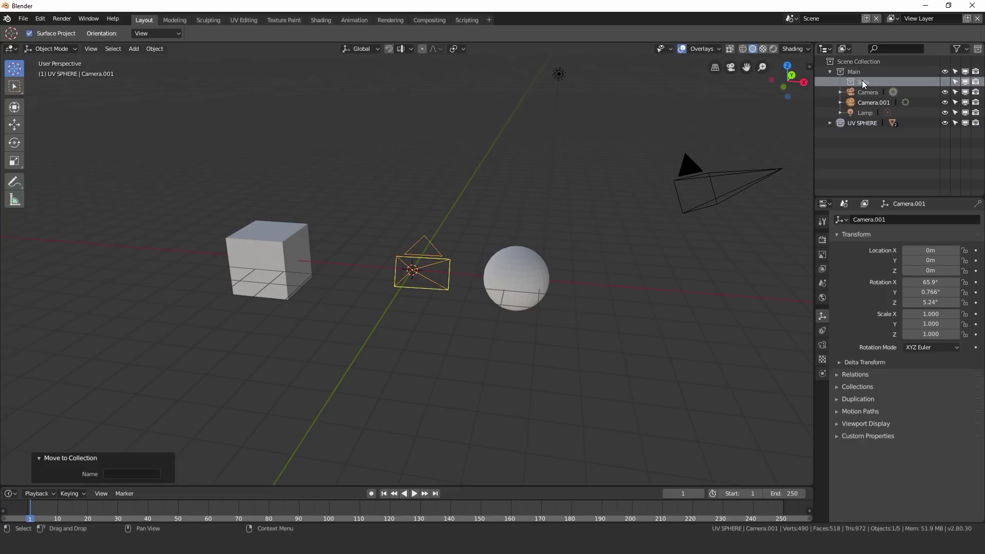
{"action": "left_click_drag", "start_coordinate": [862, 80], "coordinate": [855, 125]}
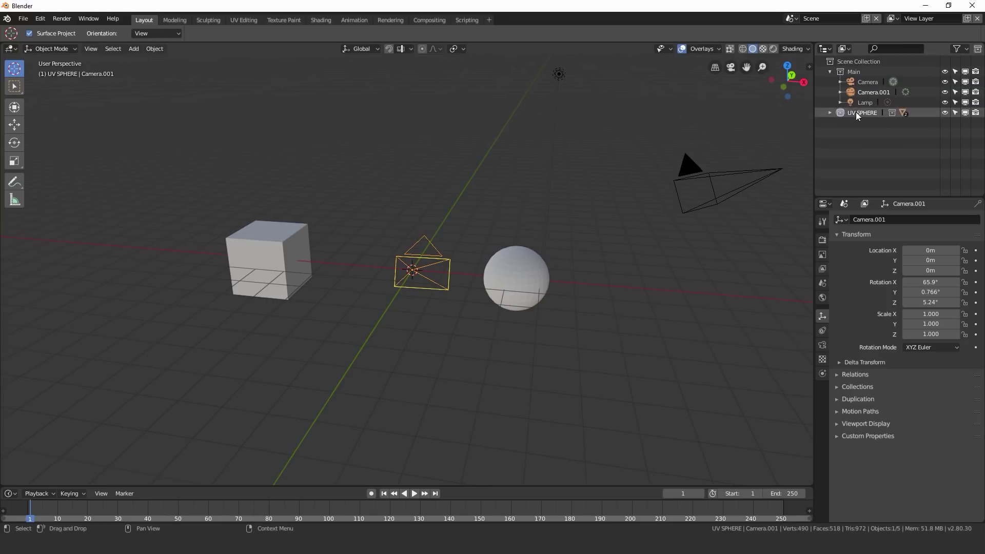
{"action": "left_click", "coordinate": [830, 113]}
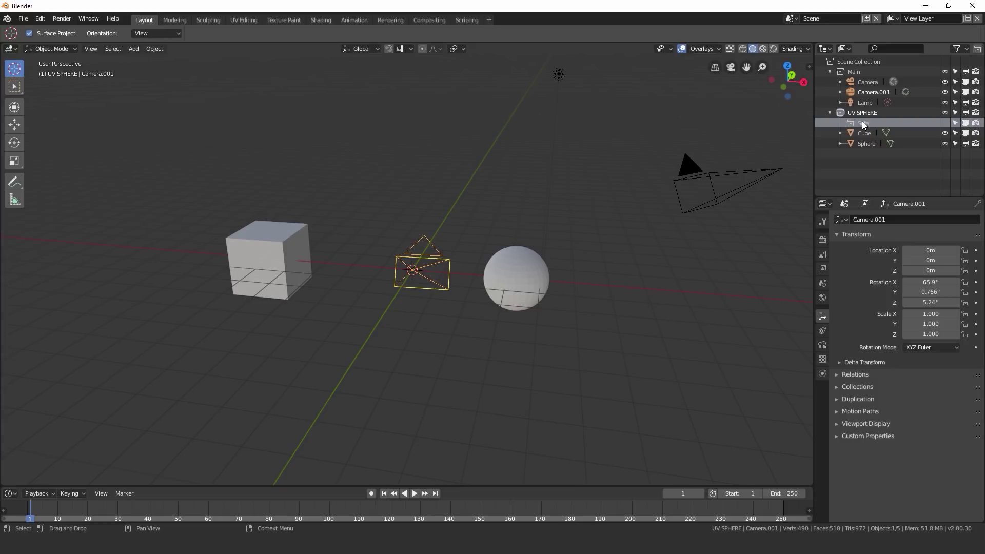
{"action": "left_click_drag", "start_coordinate": [861, 121], "coordinate": [849, 65]}
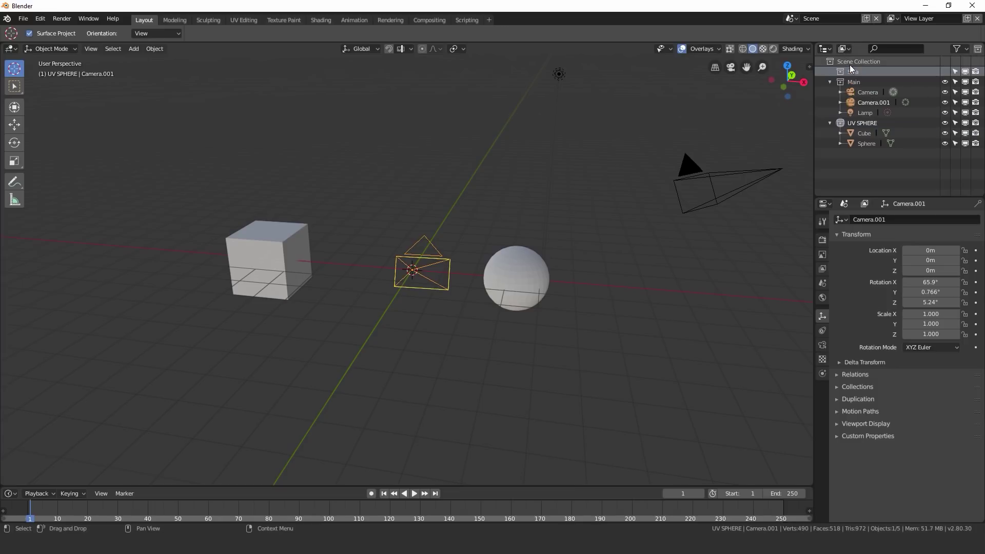
{"action": "left_click", "coordinate": [831, 82]}
{"action": "left_click", "coordinate": [830, 93]}
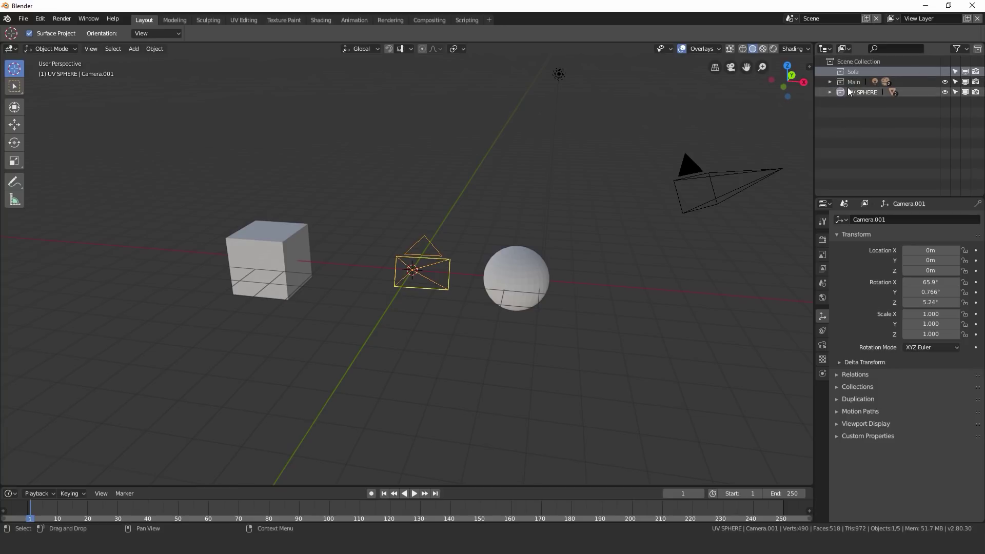
Delete the empty Sofa collection from the Outliner.
{"action": "right_click", "coordinate": [860, 72]}
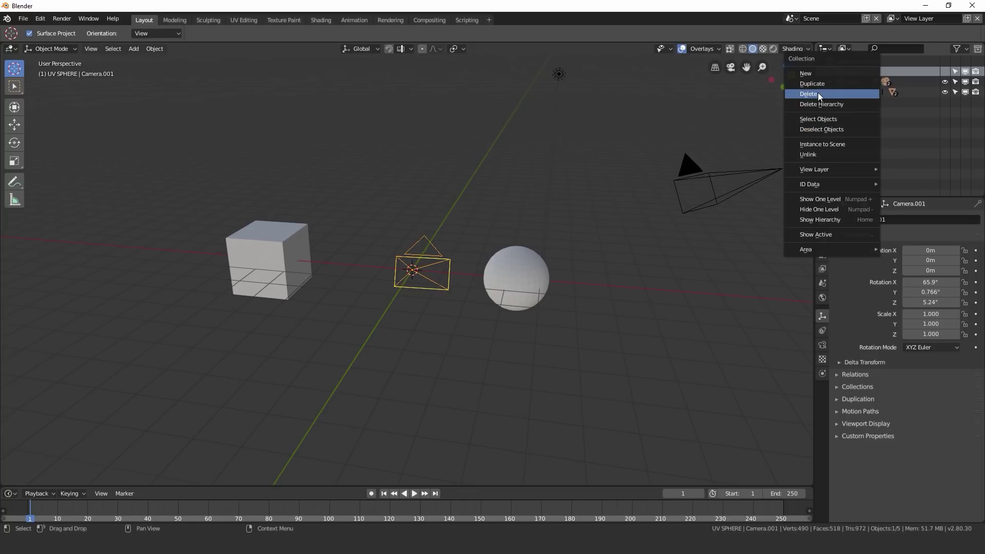
{"action": "key", "text": "Delete"}
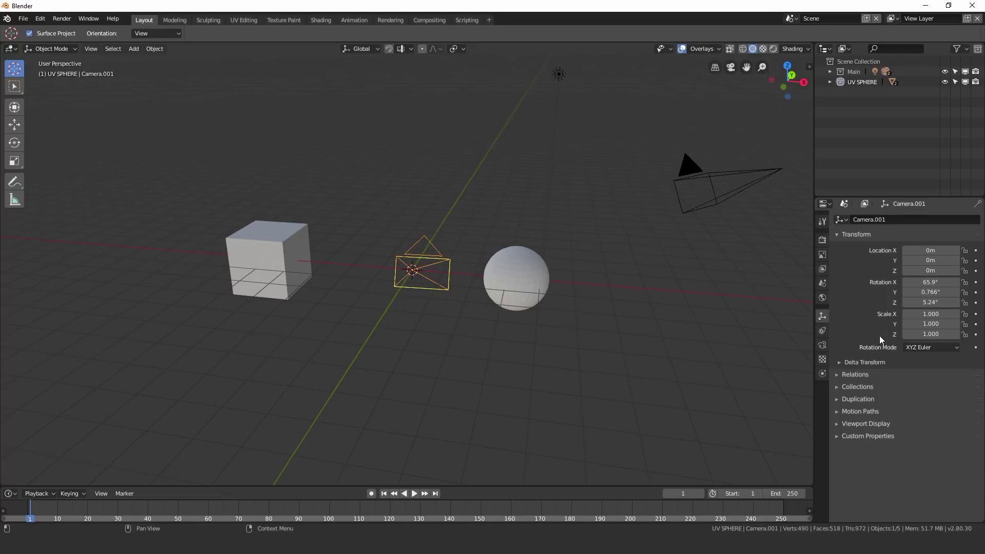
Link the Sphere to the Main collection as well, using Object Properties > Collections.
{"action": "left_click", "coordinate": [860, 386]}
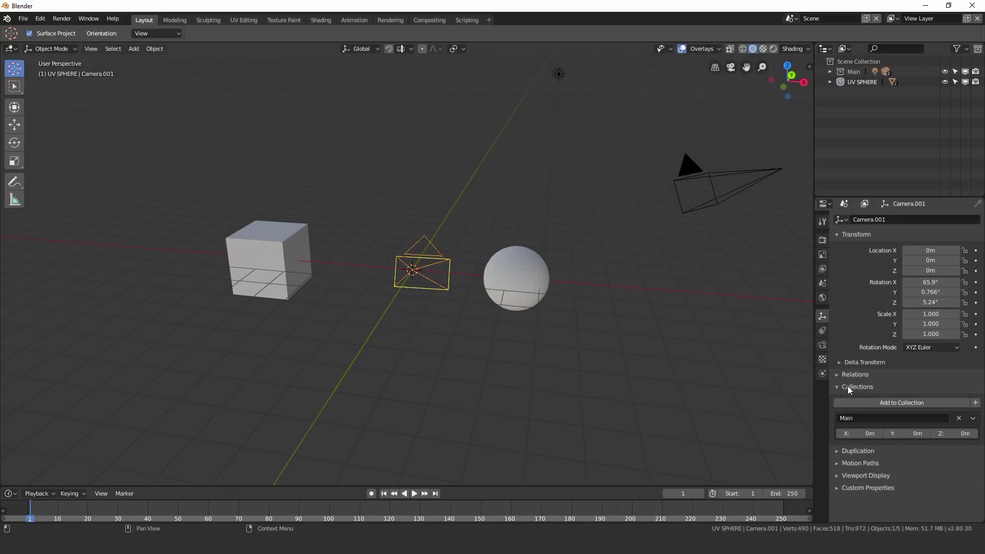
{"action": "left_click", "coordinate": [520, 270]}
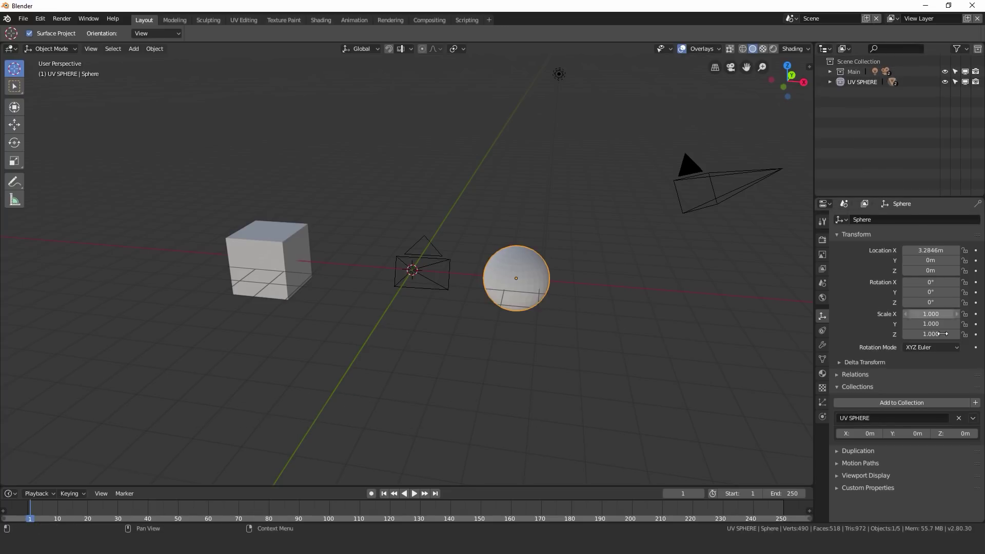
{"action": "left_click", "coordinate": [902, 402]}
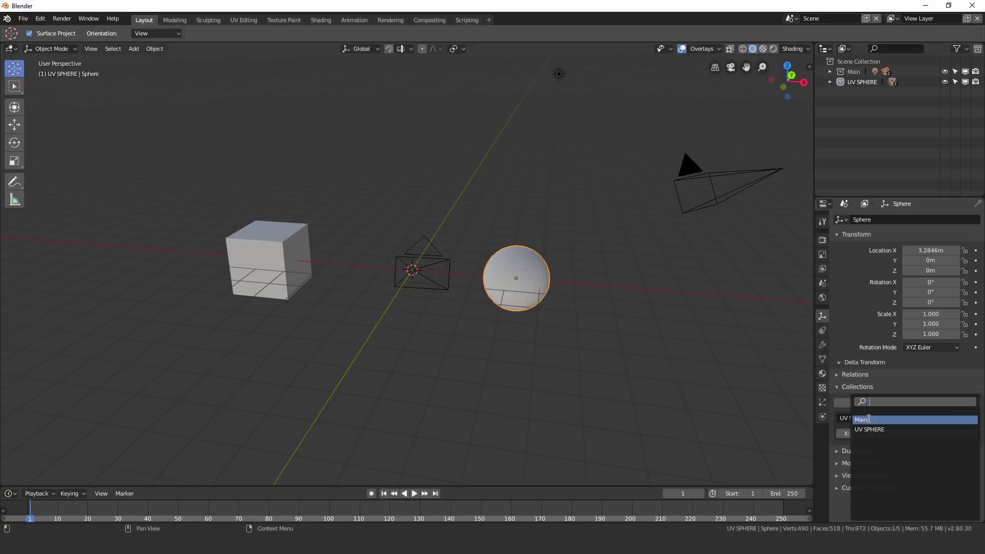
{"action": "left_click", "coordinate": [864, 420]}
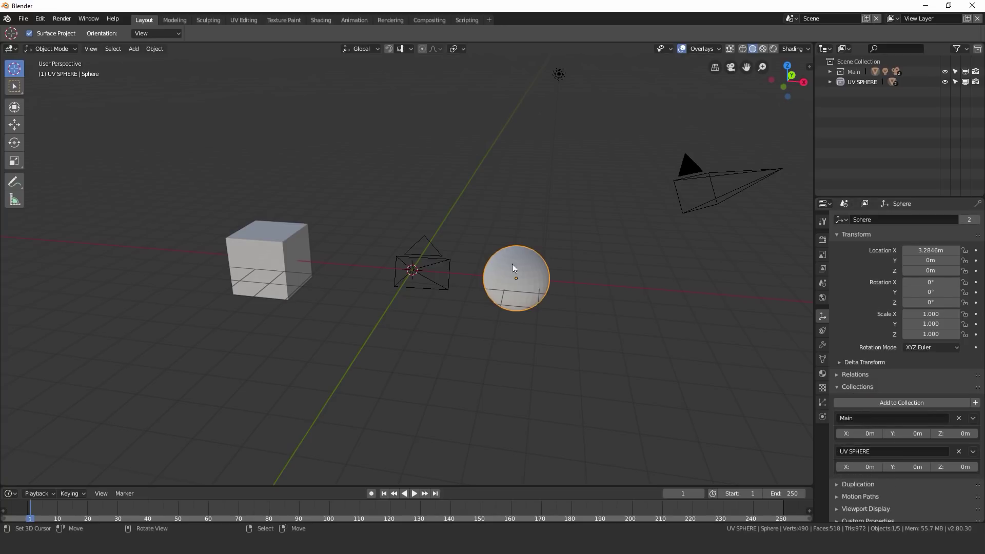
{"action": "scroll", "coordinate": [522, 262], "scroll_direction": "up", "scroll_amount": 3}
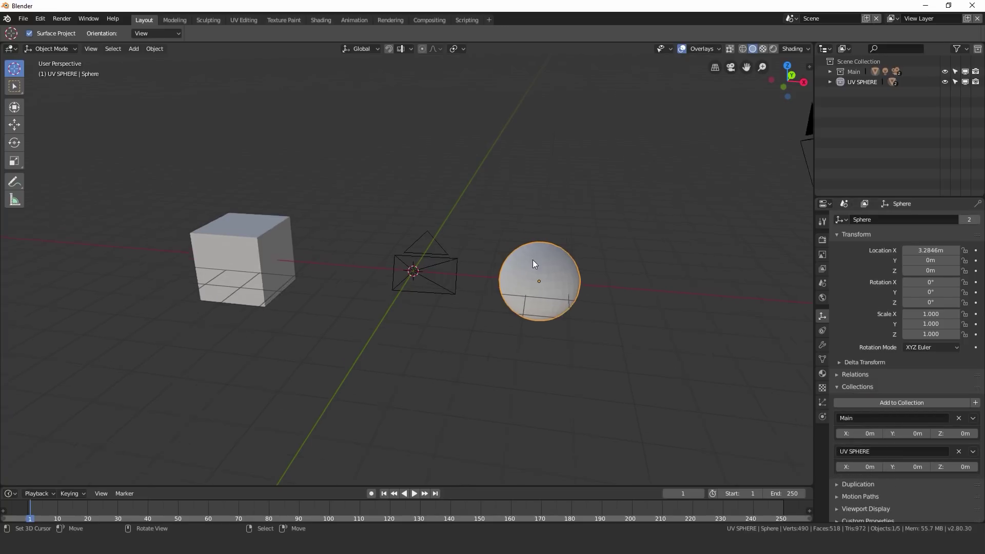
Expand Main and UV SPHERE, then rename the Sphere under UV SPHERE to 'Mesh]'.
{"action": "left_click", "coordinate": [830, 71]}
{"action": "left_click", "coordinate": [830, 124]}
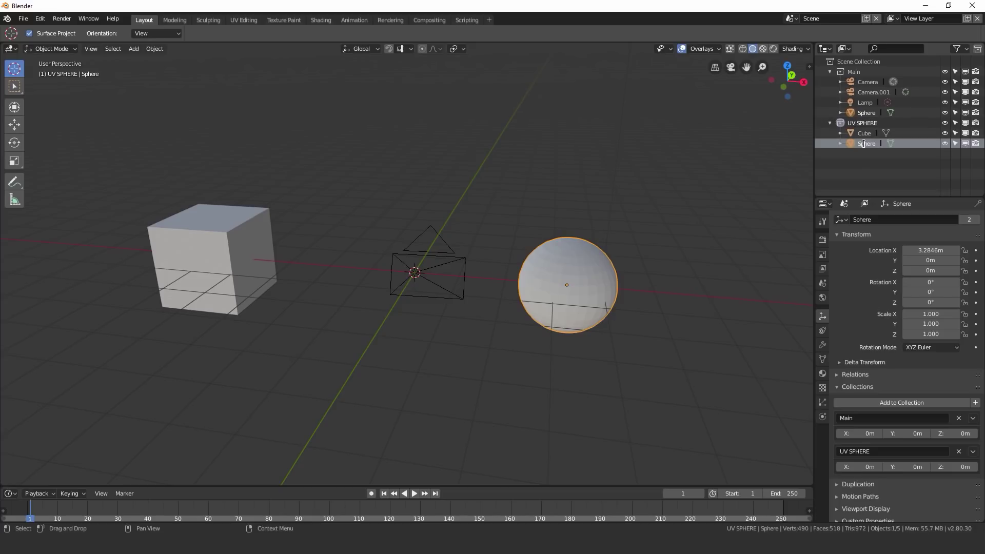
{"action": "double_click", "coordinate": [865, 144]}
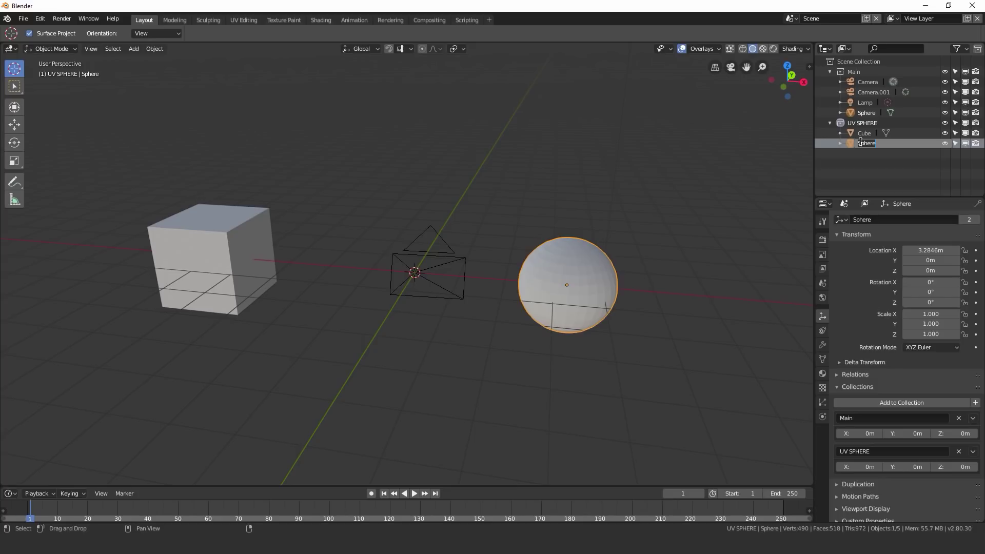
{"action": "type", "text": "Mesh]"}
{"action": "key", "text": "Return"}
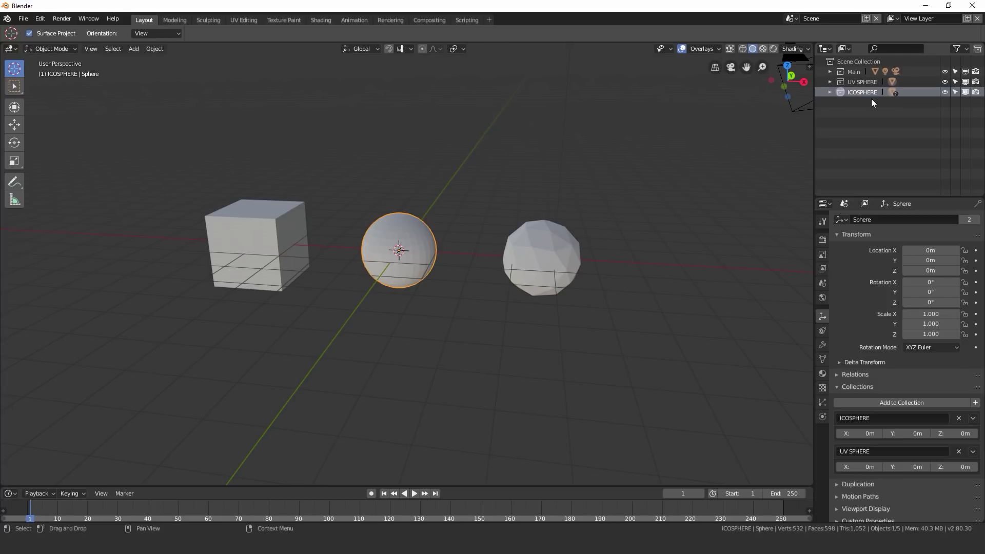
Delete and restore the ICOSPHERE collection, then unlink the sphere from its collections.
{"action": "key", "text": "x"}
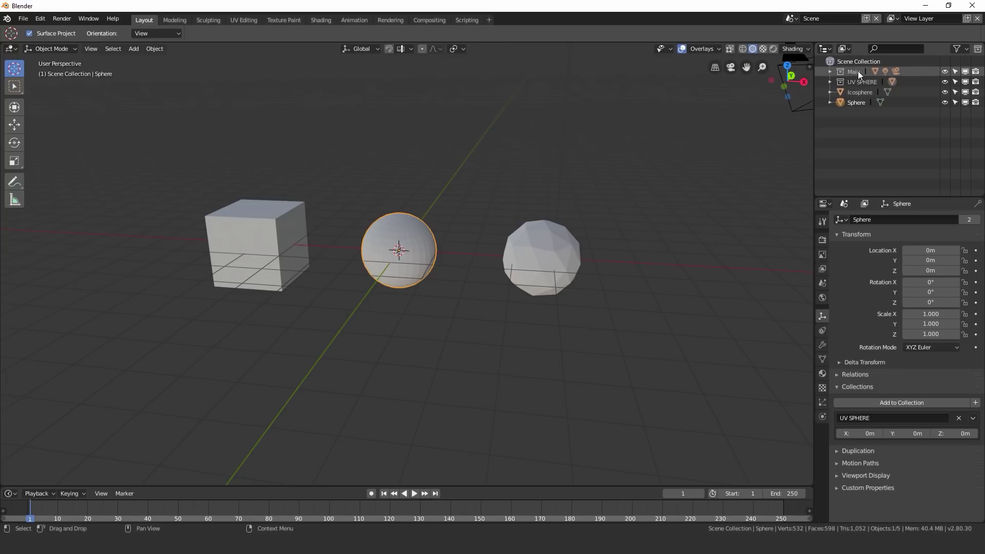
{"action": "key", "text": "ctrl+z"}
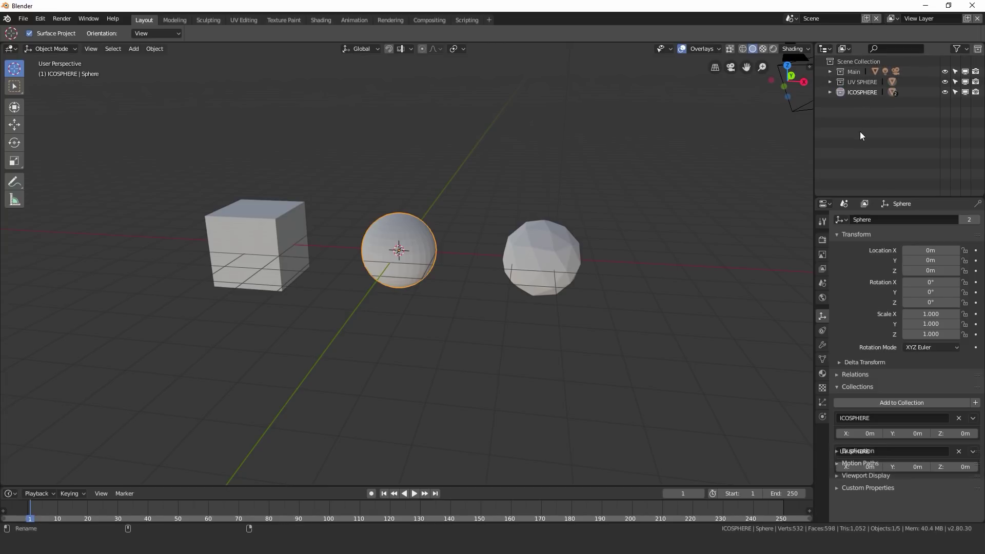
{"action": "scroll", "coordinate": [887, 375], "scroll_direction": "down", "scroll_amount": 1}
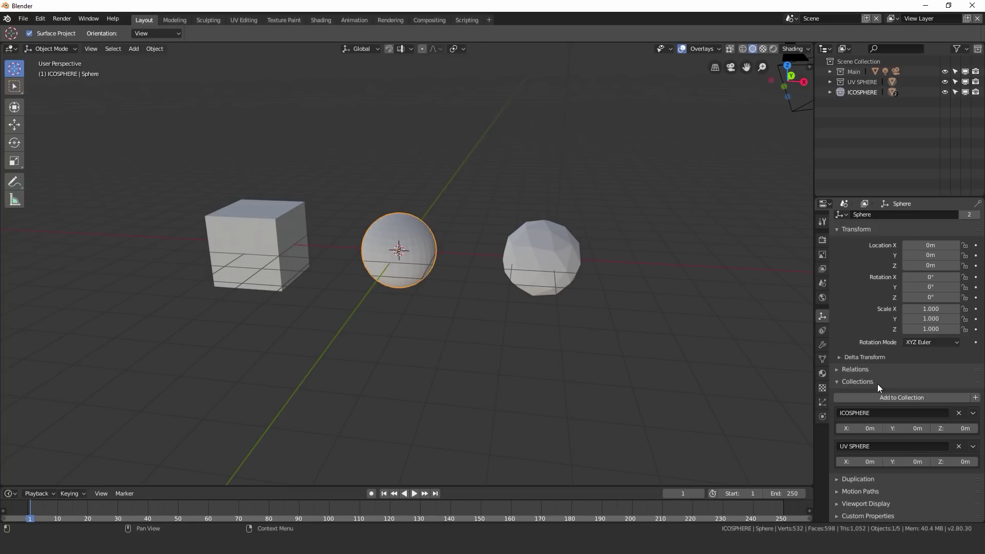
{"action": "left_click", "coordinate": [958, 413]}
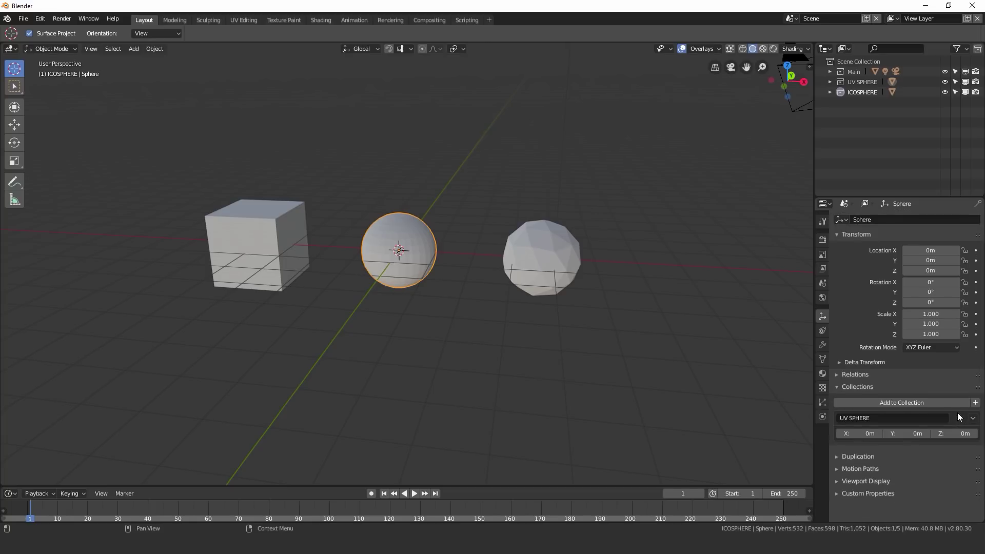
{"action": "left_click", "coordinate": [958, 414]}
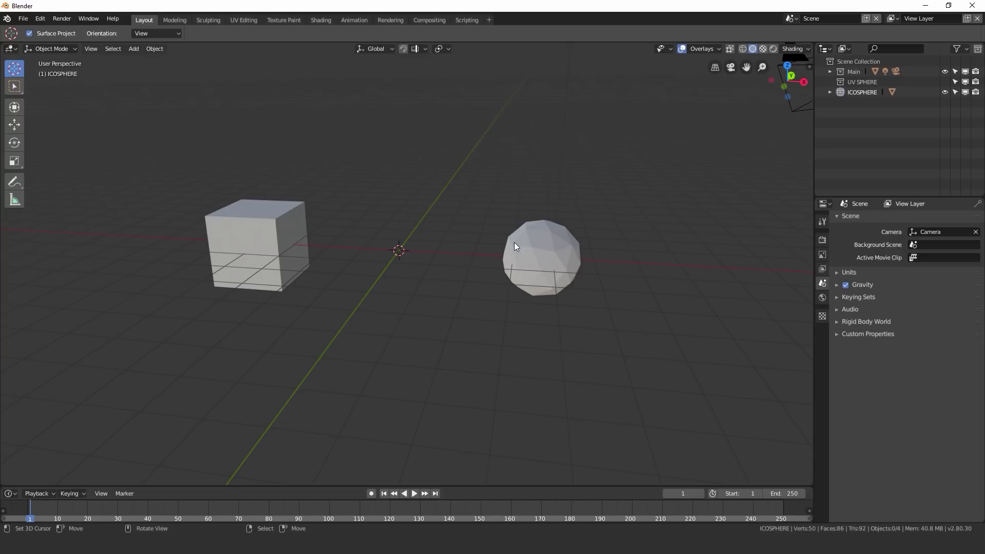
{"action": "key", "text": "ctrl+z"}
{"action": "key", "text": "ctrl+z"}
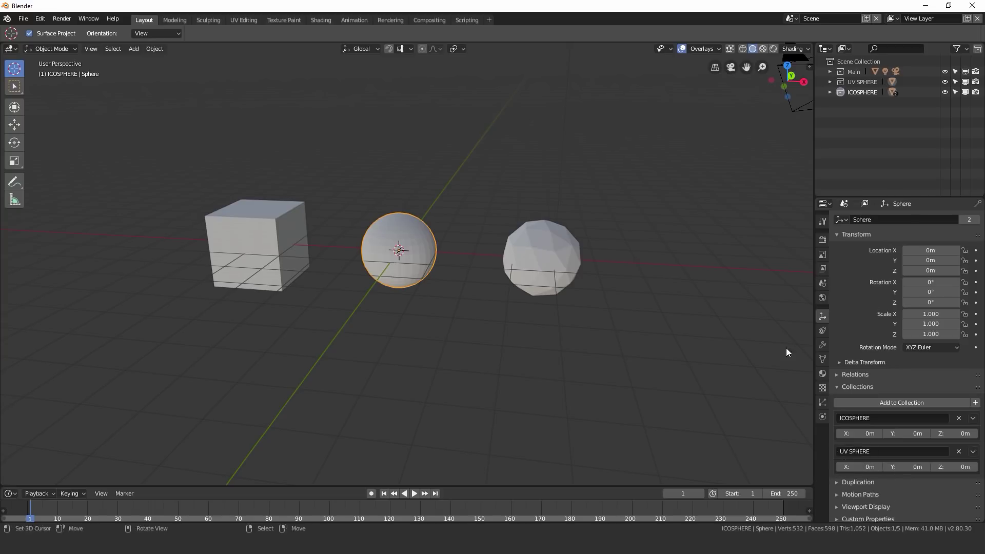
{"action": "left_click", "coordinate": [958, 449]}
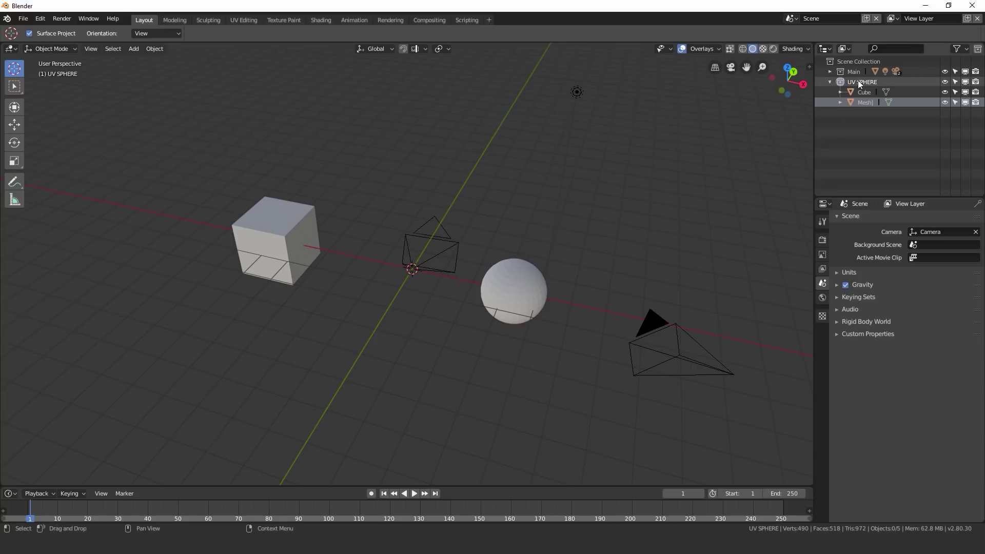
Add a Bezier curve at the origin.
{"action": "key", "text": "shift+a"}
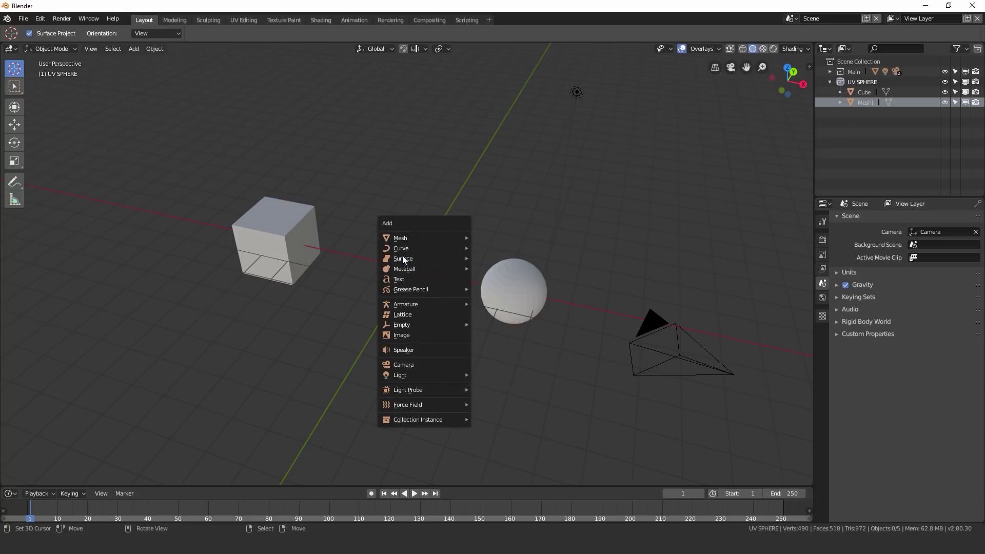
{"action": "mouse_move", "coordinate": [419, 247]}
{"action": "left_click", "coordinate": [500, 248]}
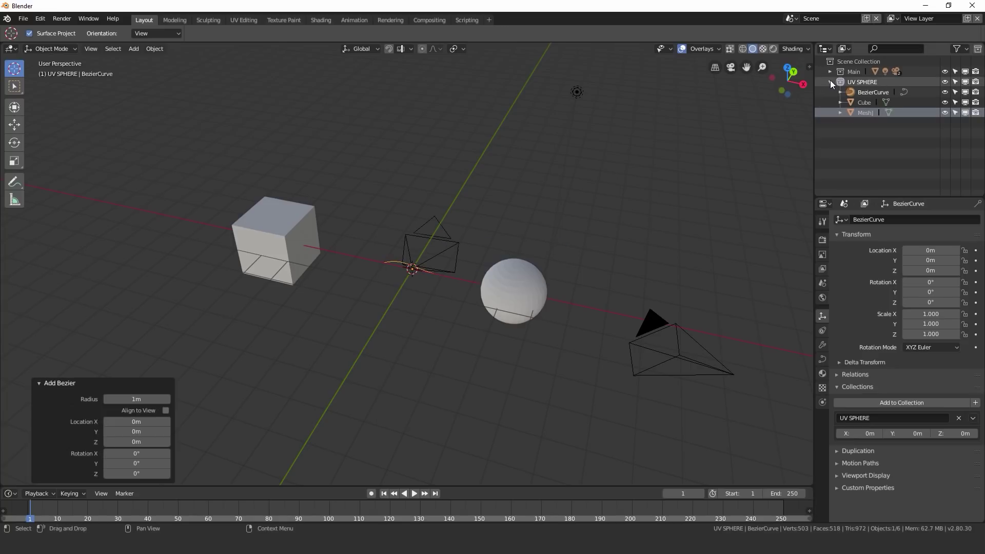
{"action": "left_click", "coordinate": [830, 81]}
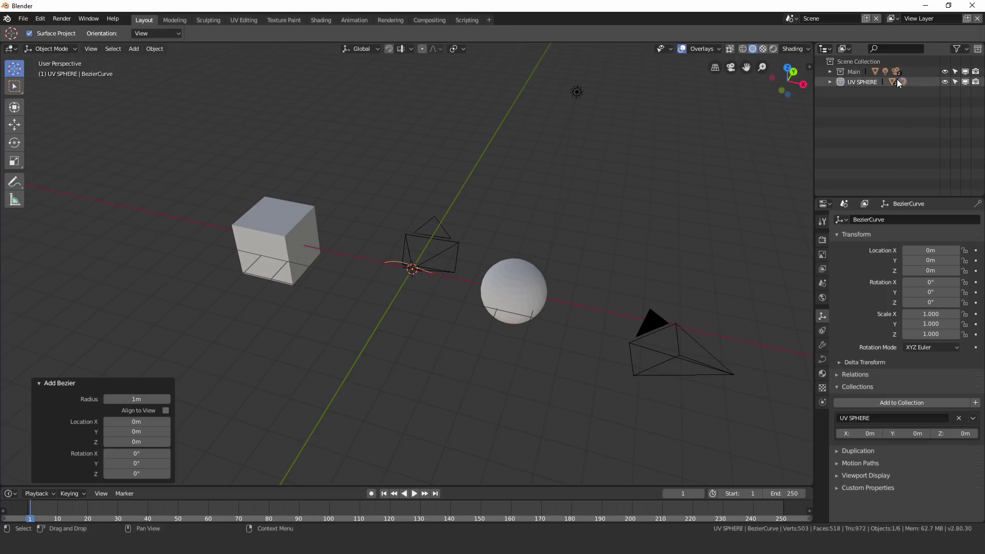
{"action": "middle_click_drag", "start_coordinate": [457, 239], "coordinate": [458, 224]}
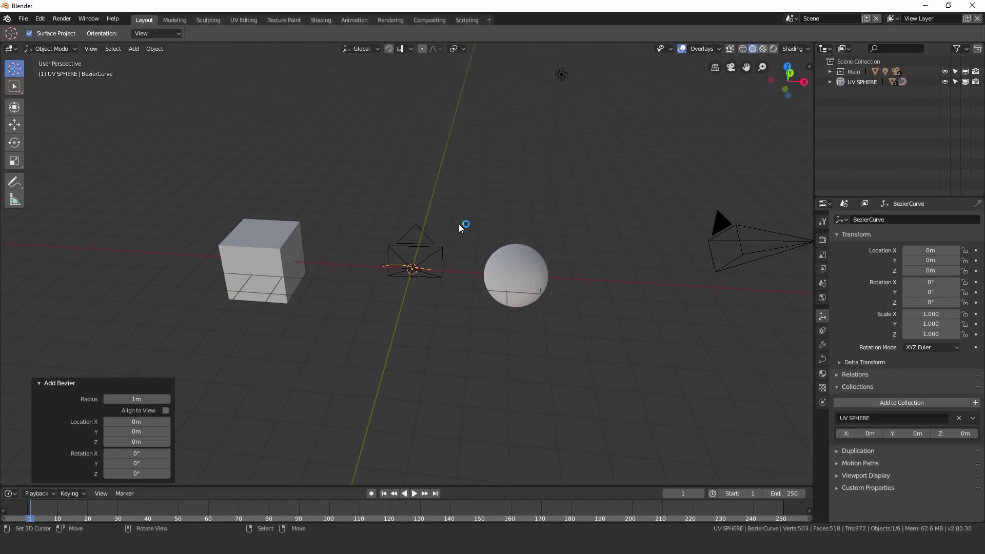
Add a Plain Axes empty and move it about 6.52 m along X.
{"action": "key", "text": "shift+a"}
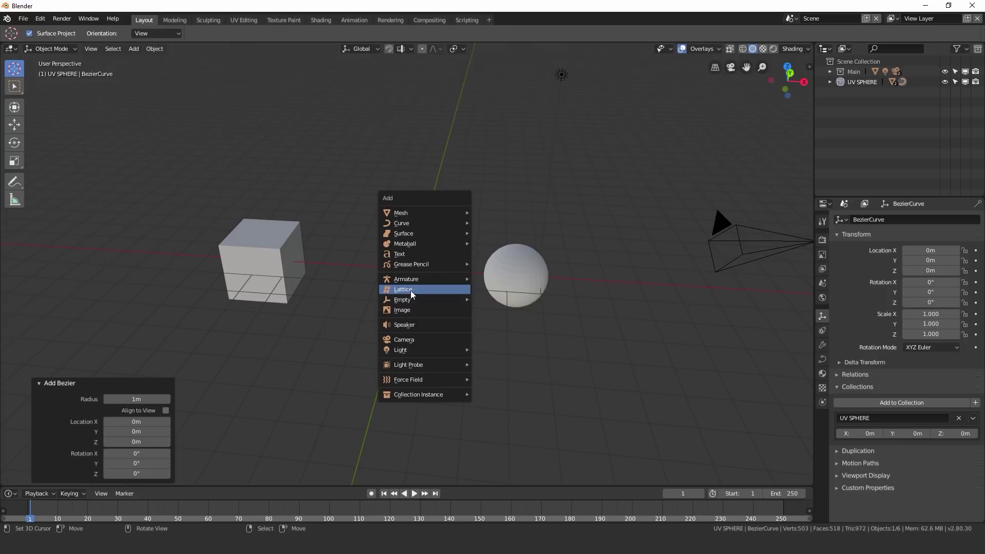
{"action": "mouse_move", "coordinate": [417, 300]}
{"action": "left_click", "coordinate": [519, 298]}
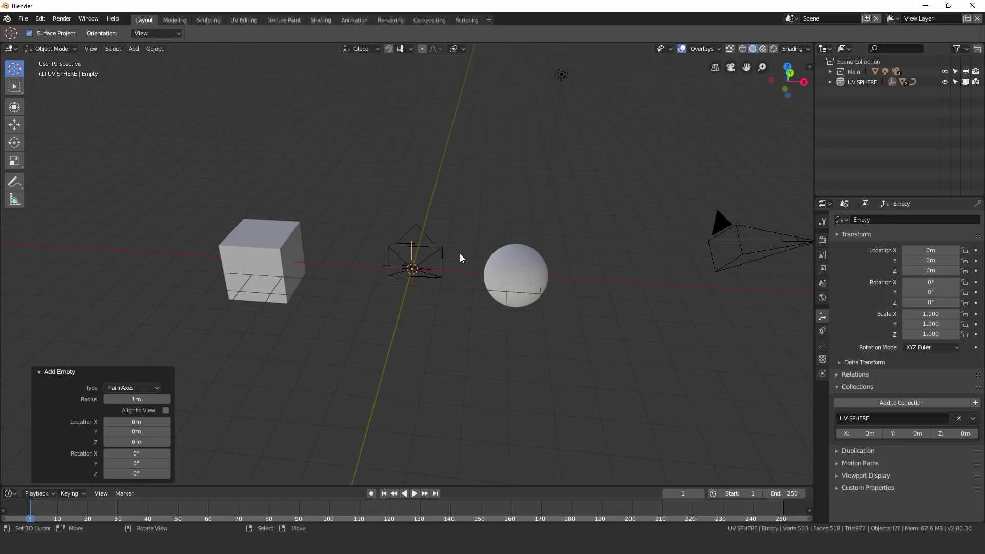
{"action": "key", "text": "g"}
{"action": "key", "text": "x"}
{"action": "left_click", "coordinate": [476, 246]}
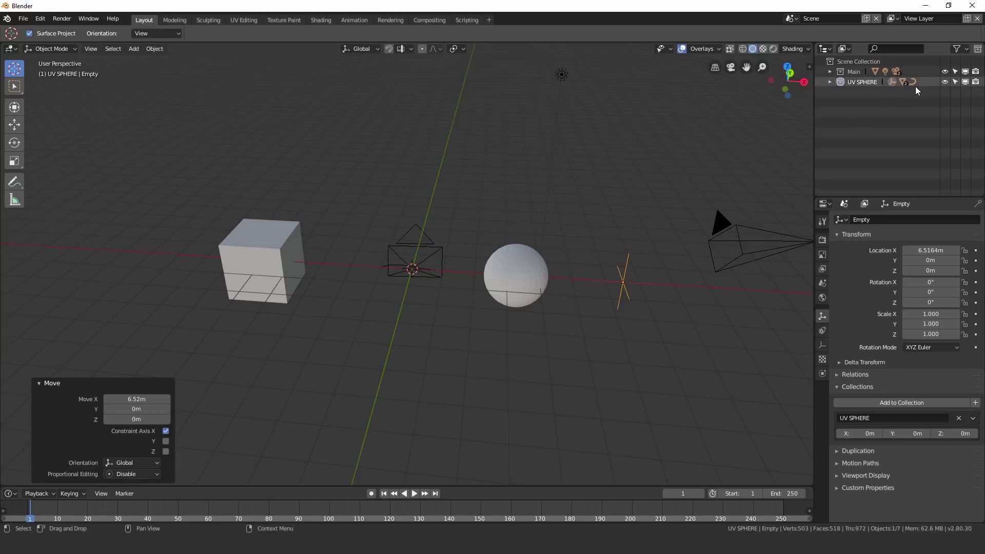
Add a single-bone armature at the origin, then expand and collapse the Outliner levels.
{"action": "key", "text": "shift+a"}
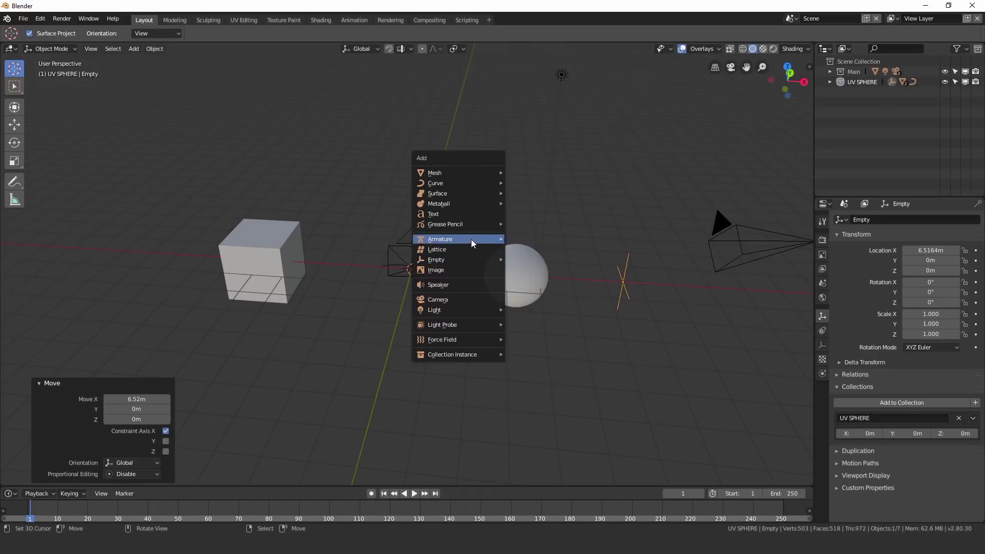
{"action": "mouse_move", "coordinate": [450, 240]}
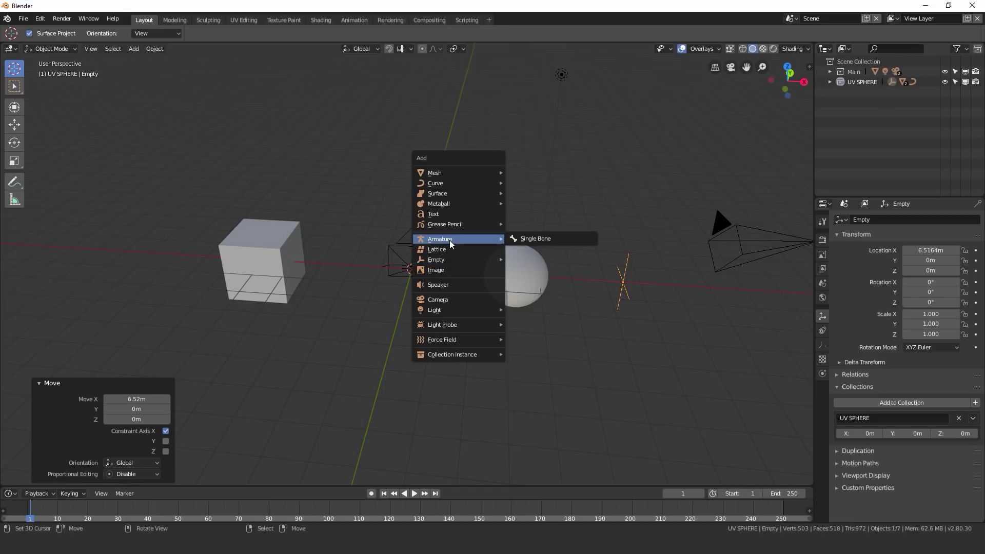
{"action": "left_click", "coordinate": [536, 239]}
{"action": "scroll", "coordinate": [590, 205], "scroll_direction": "up", "scroll_amount": 2}
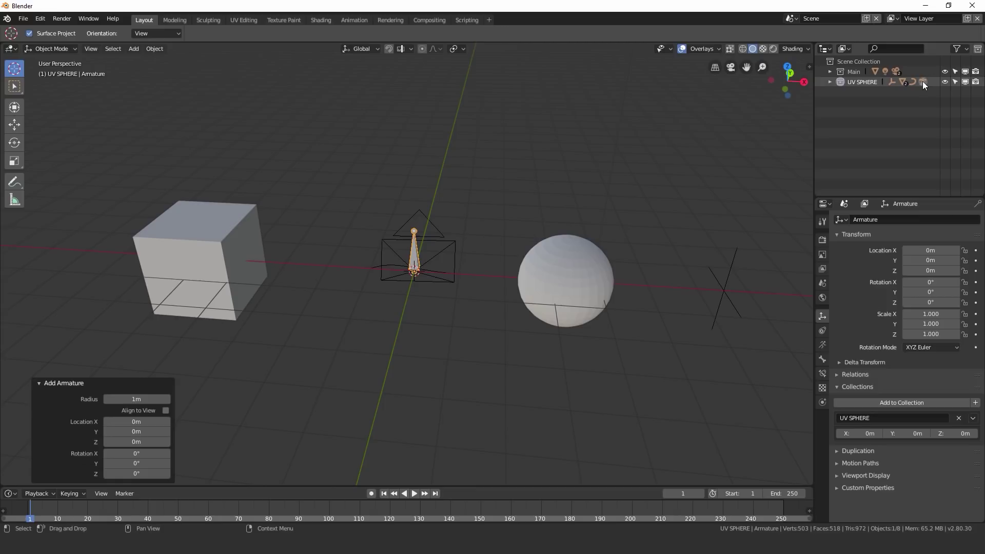
{"action": "left_click", "coordinate": [829, 83]}
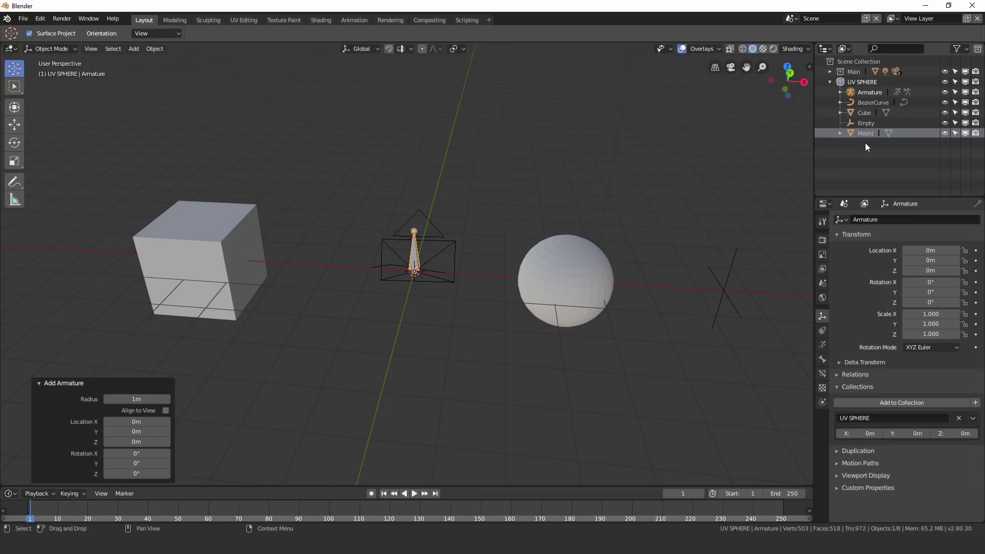
{"action": "key", "text": "KP_Add"}
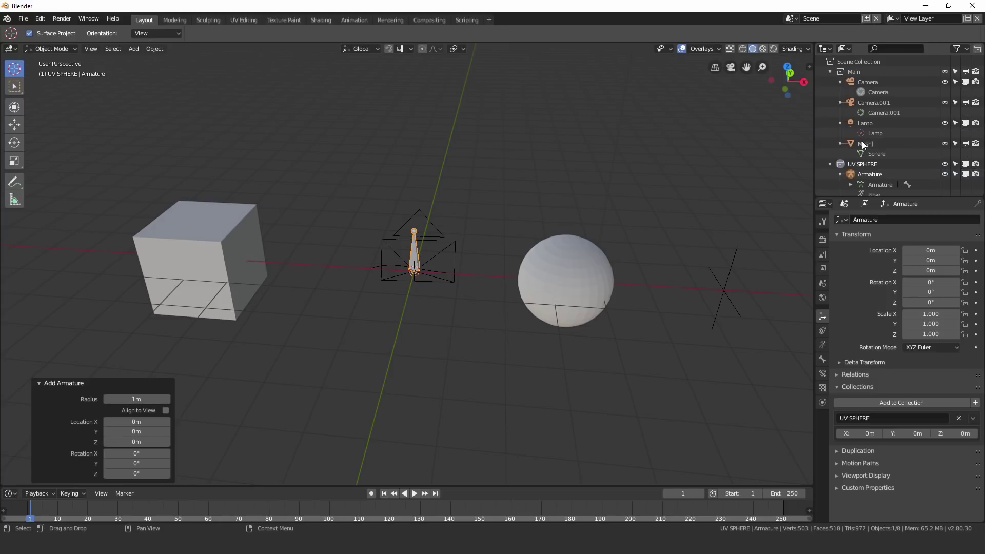
{"action": "key", "text": "KP_Subtract"}
{"action": "key", "text": "KP_Subtract"}
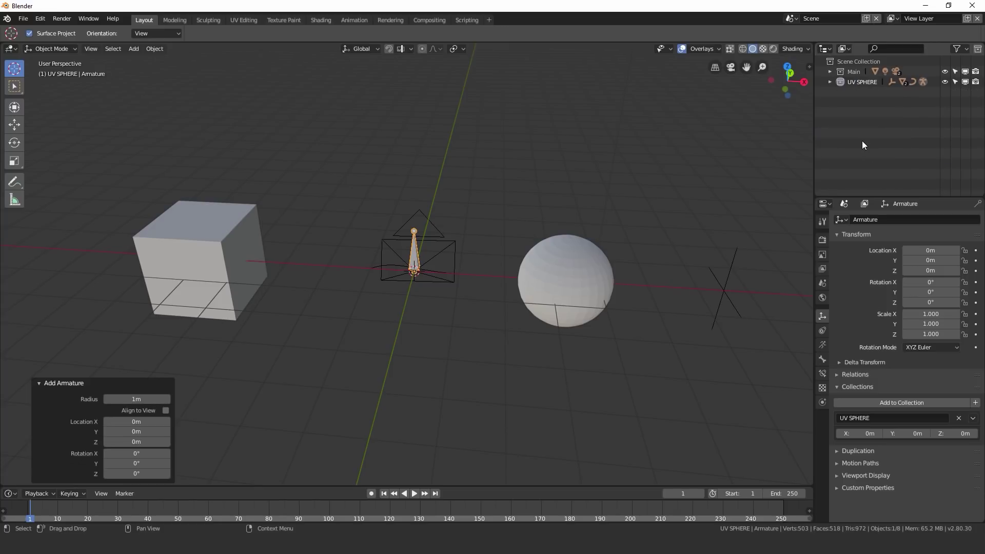
Create three new collections, Collection 3, Collection 4 and Collection 5, in the Outliner.
{"action": "right_click", "coordinate": [861, 145]}
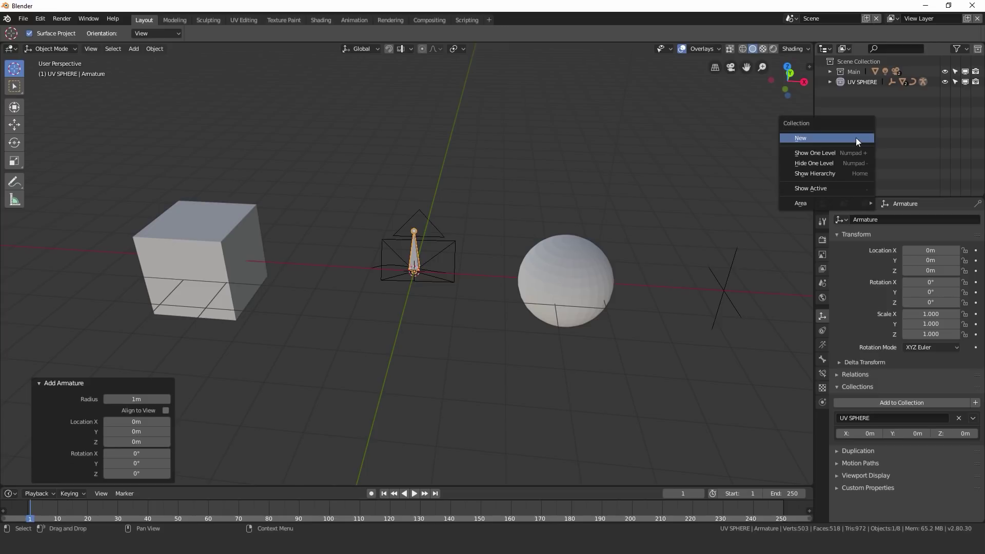
{"action": "left_click", "coordinate": [819, 145]}
{"action": "right_click", "coordinate": [863, 109]}
{"action": "left_click", "coordinate": [862, 110]}
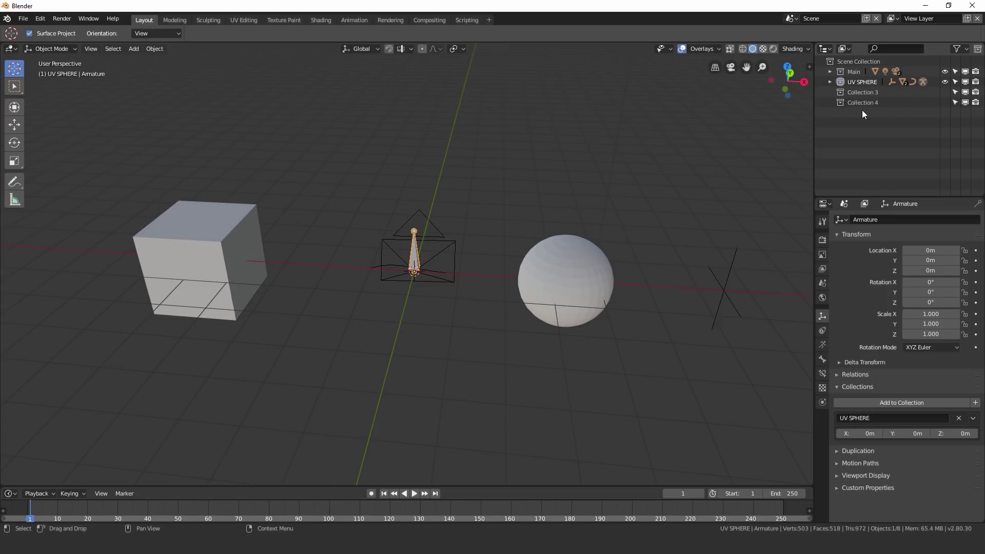
{"action": "right_click", "coordinate": [861, 110]}
{"action": "left_click", "coordinate": [862, 116]}
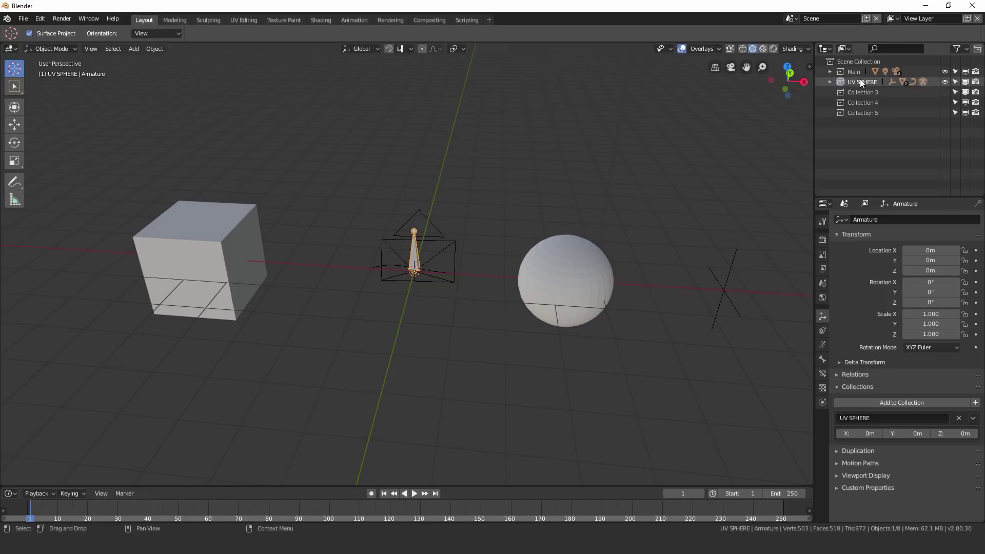
Expand and collapse collections in the Outliner and open context menus on its entries.
{"action": "right_click", "coordinate": [865, 130]}
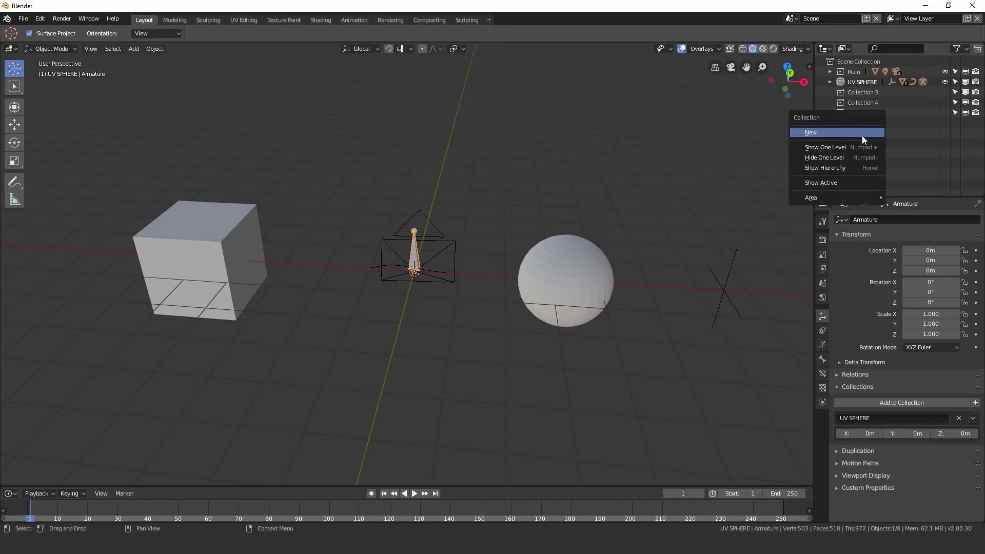
{"action": "left_click", "coordinate": [834, 149]}
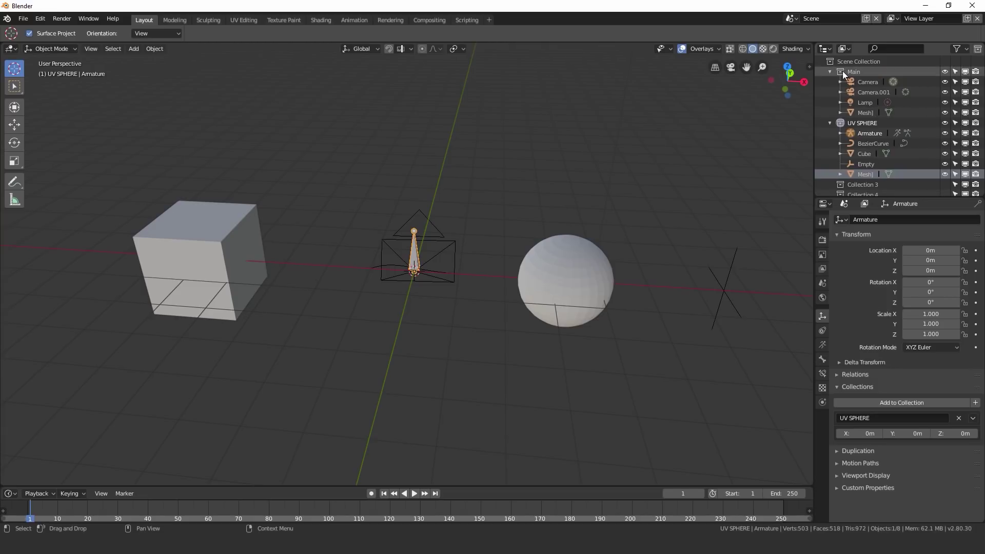
{"action": "right_click", "coordinate": [843, 90]}
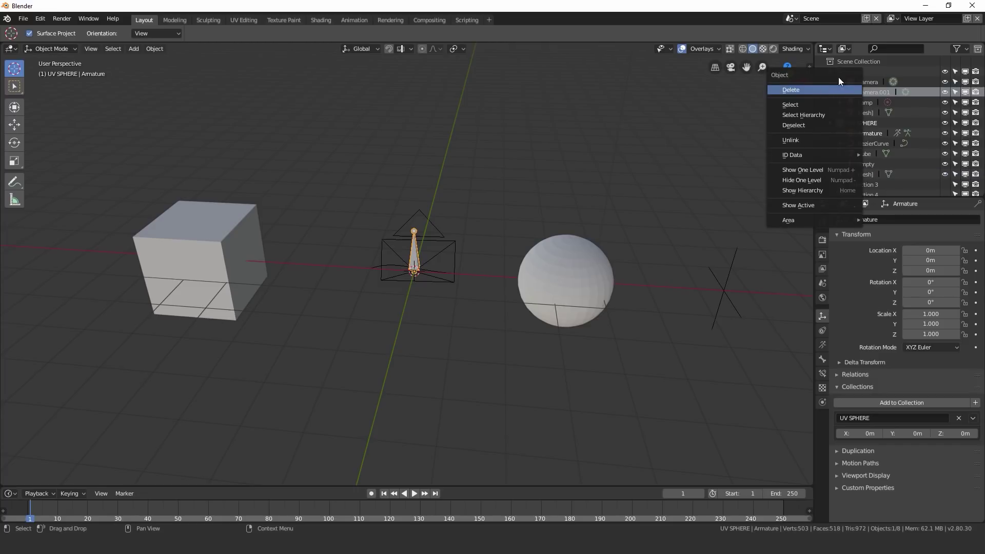
{"action": "left_click", "coordinate": [822, 179]}
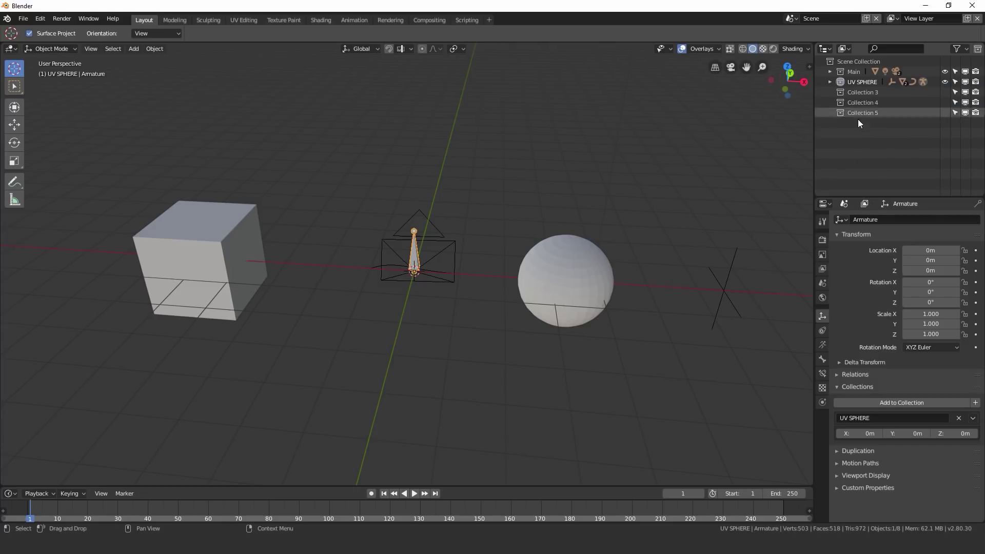
{"action": "right_click", "coordinate": [859, 122]}
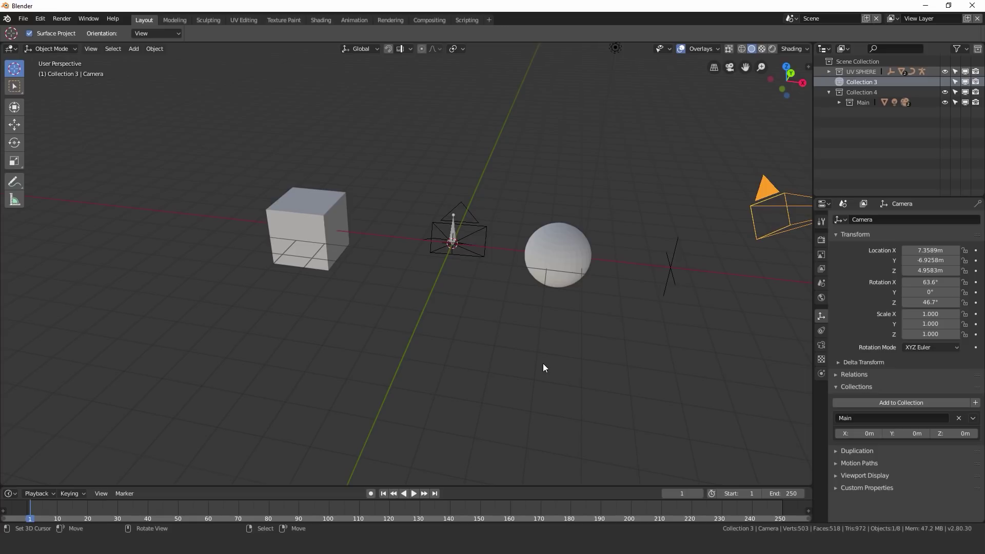
{"action": "middle_click_drag", "start_coordinate": [564, 321], "coordinate": [515, 309]}
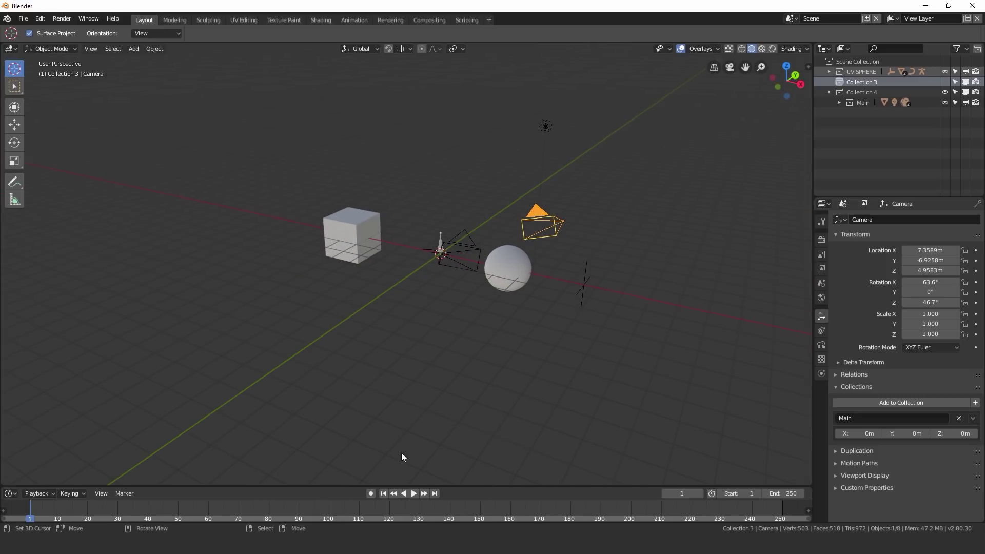